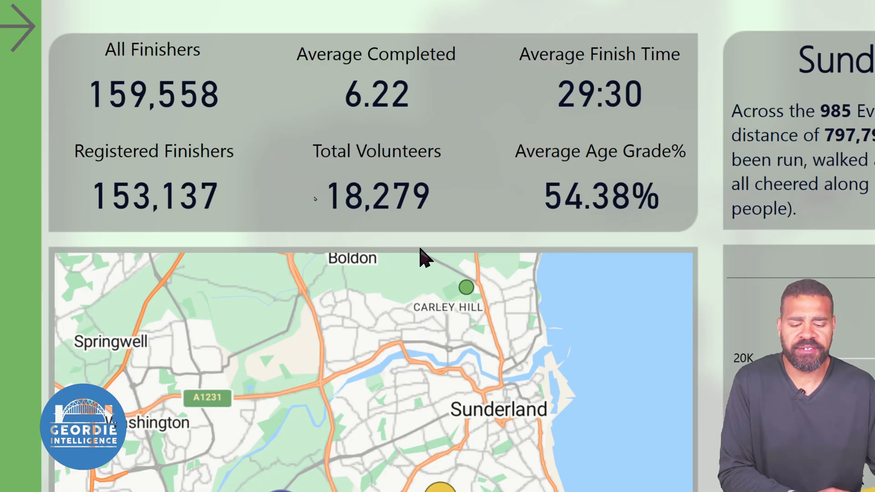
Filter the dashboard by the parkrun event near Carley Hill on the map to view its figures
click(467, 293)
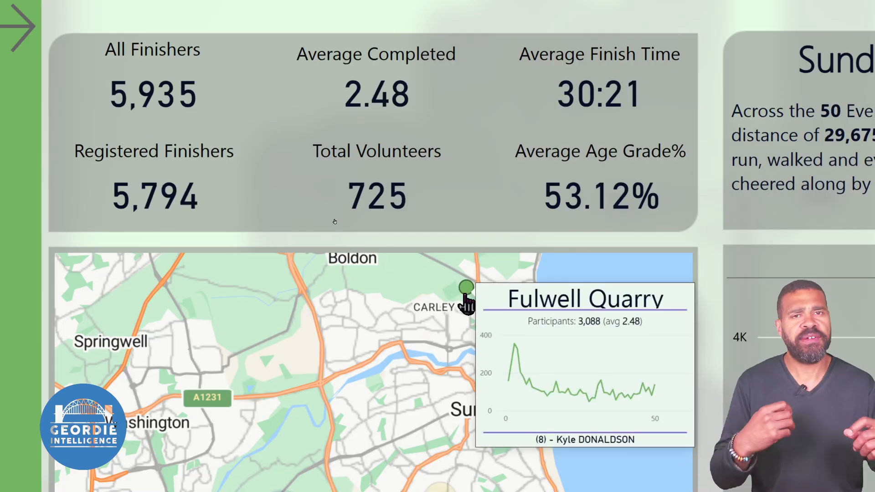
click(417, 292)
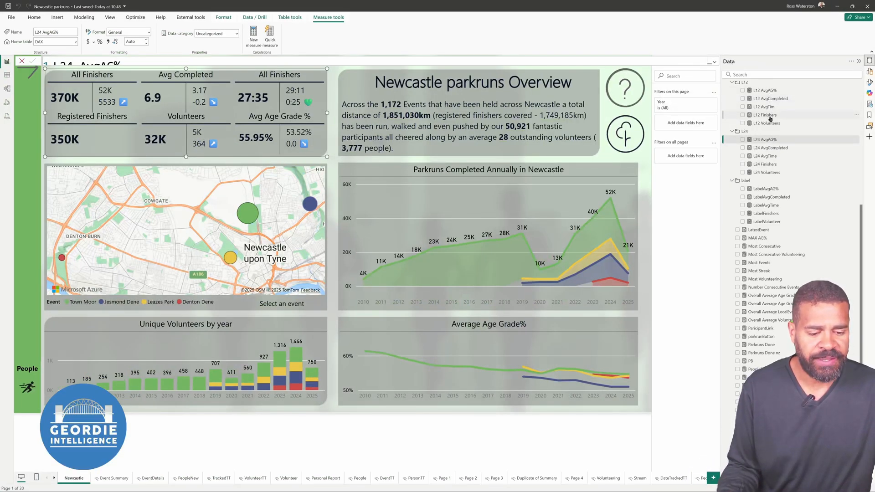
Examine the full DAX formulas of the L12 Finishers and L24 Finishers measures
click(770, 117)
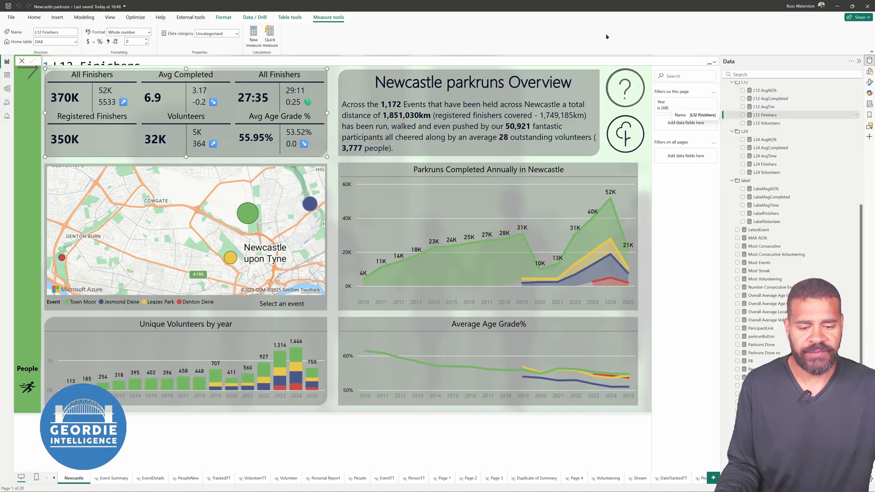
click(714, 61)
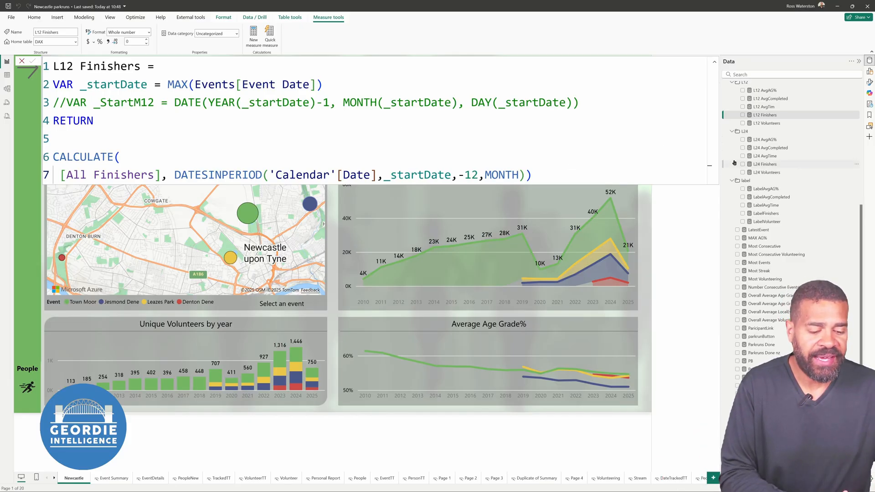
click(763, 164)
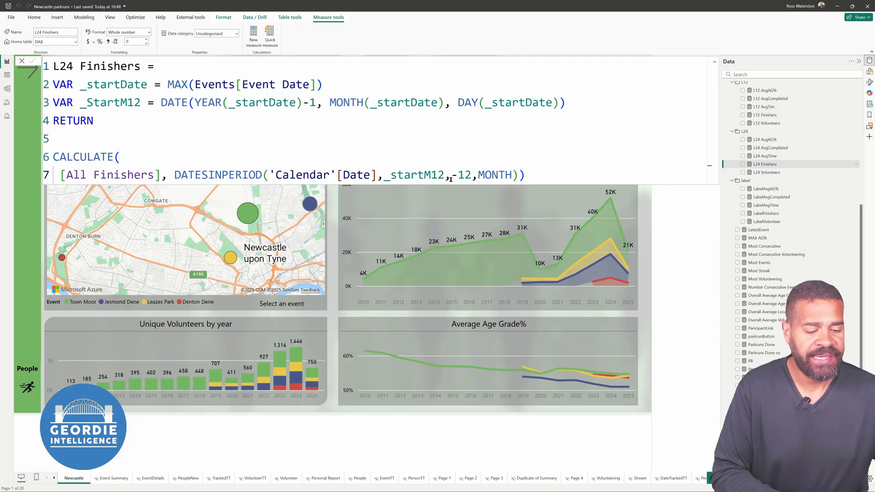
Remove the Round function from the LabelFinishers measure so that it returns _diff & " " & _symbol
click(765, 214)
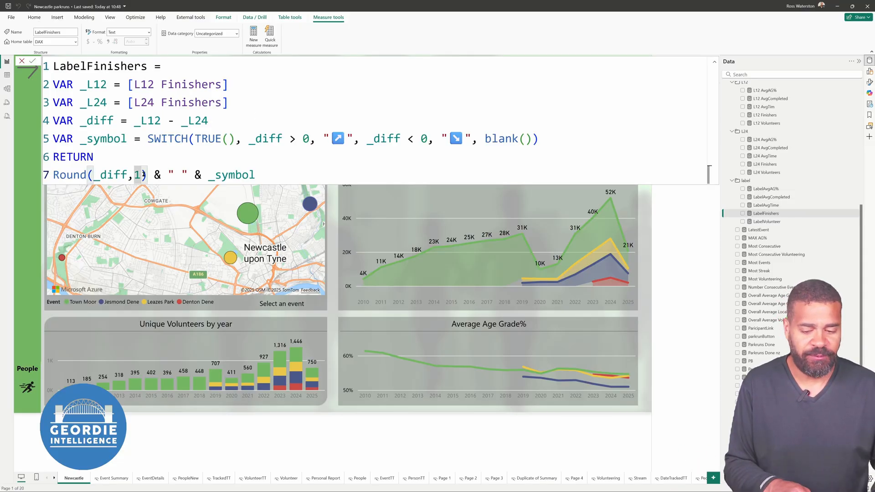
key(BackSpace)
key(Delete)
key(BackSpace)
key(Home)
key(Delete)
key(Delete)
key(Delete)
key(Delete)
key(Delete)
key(Delete)
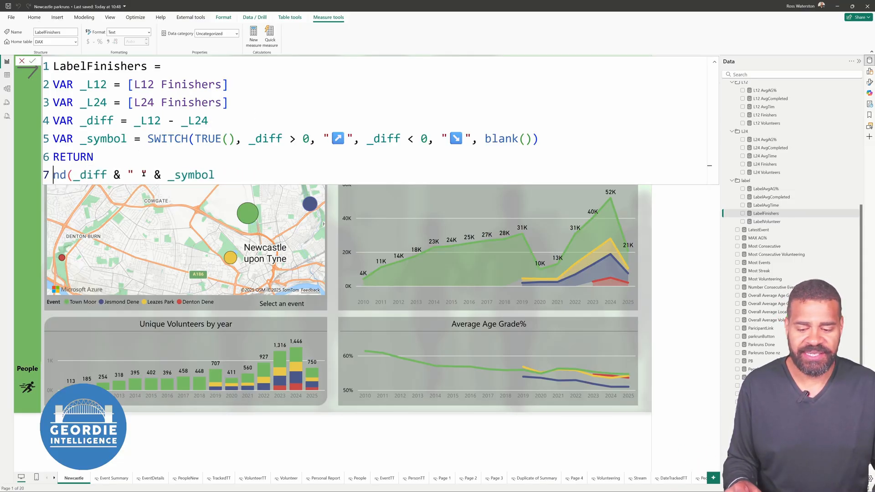
key(End)
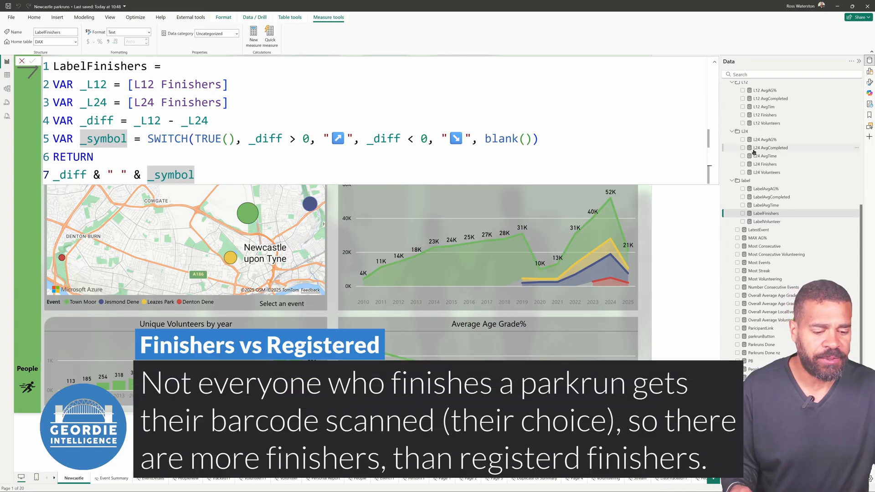
click(716, 62)
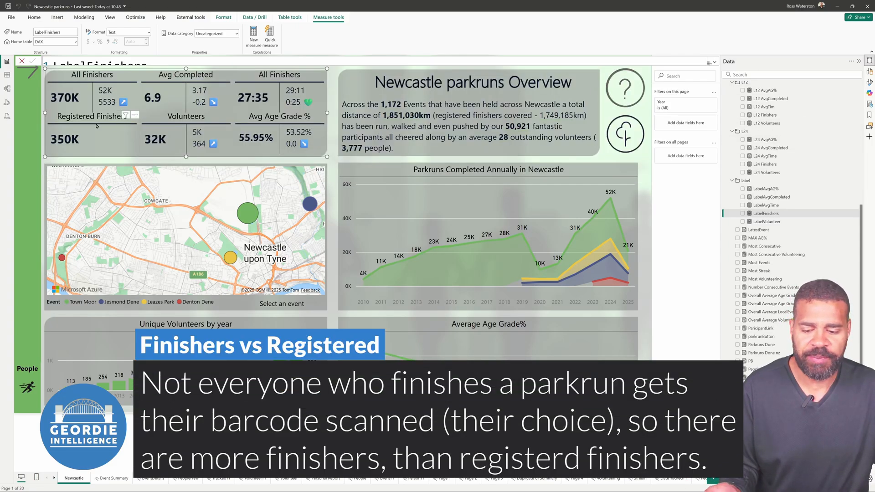
Create a new measure in the L12 folder containing a copy of the L12 Finishers formula
scroll(771, 166, up, 3)
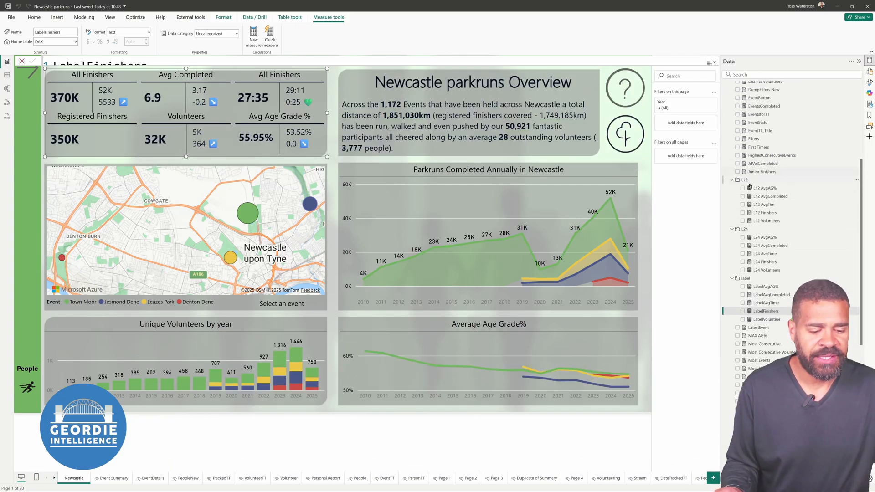
click(769, 189)
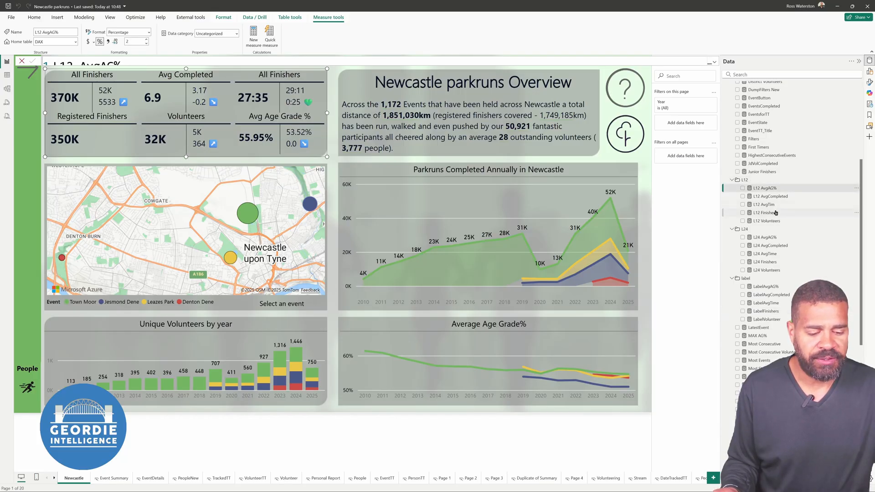
click(777, 212)
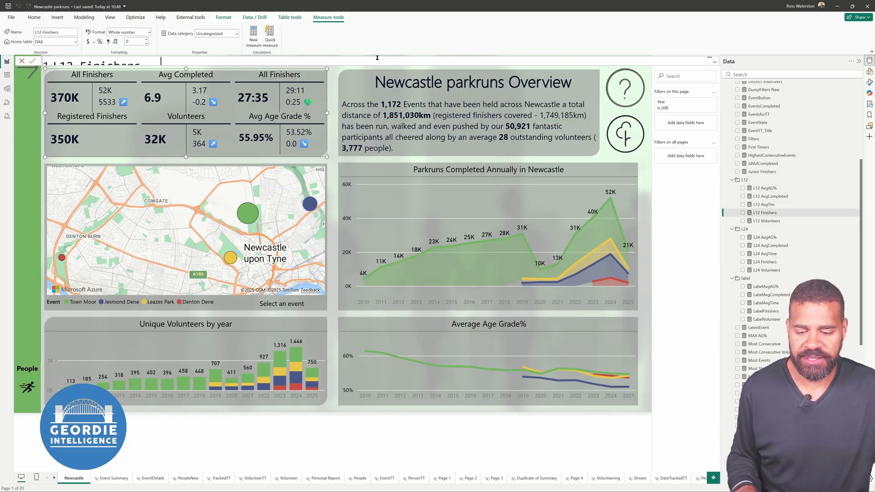
click(714, 62)
click(623, 72)
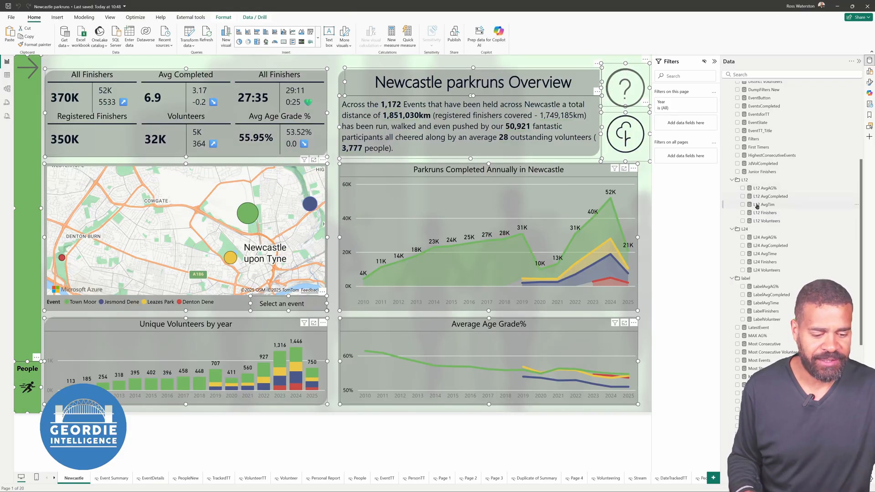
click(757, 221)
click(757, 212)
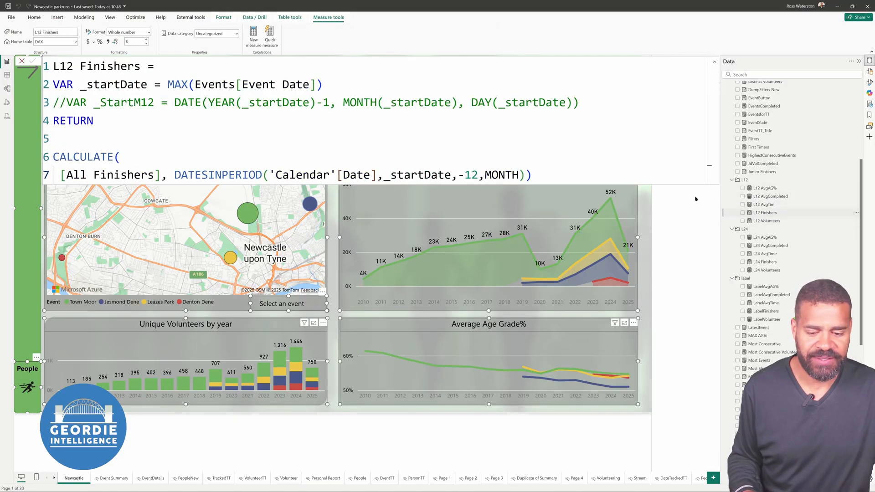
click(389, 101)
key(ctrl+a)
key(ctrl+c)
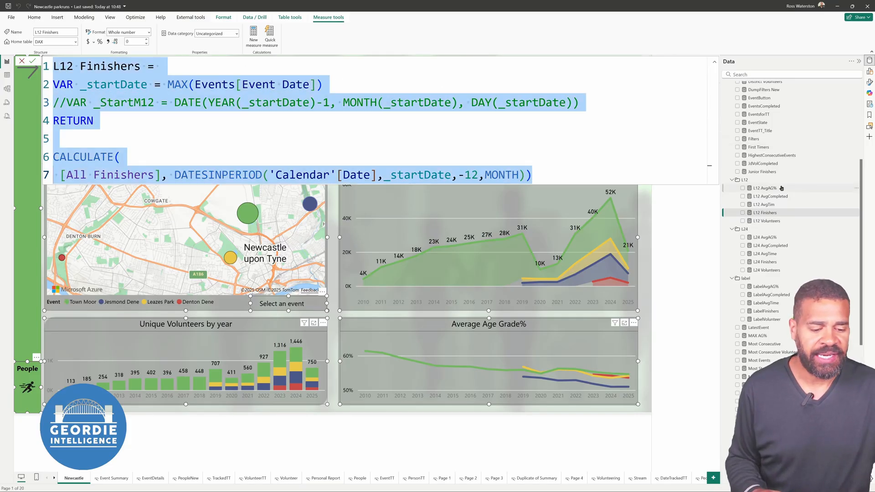
right_click(756, 180)
click(780, 182)
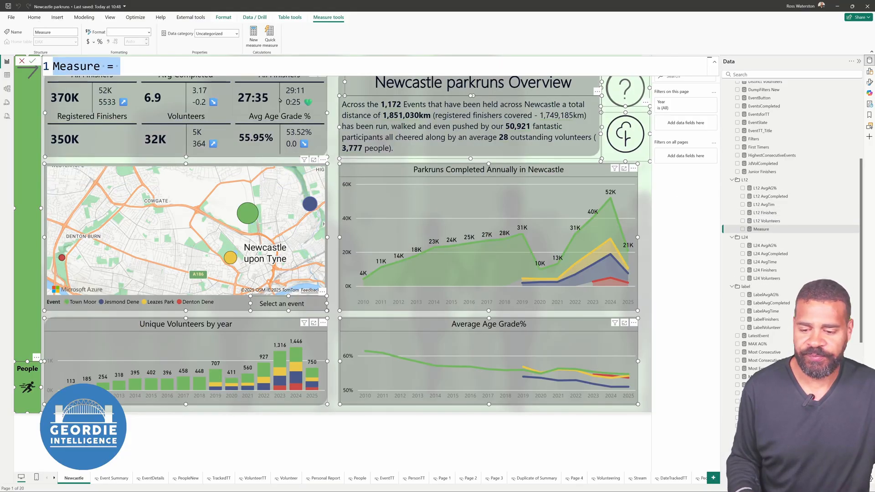
key(ctrl+v)
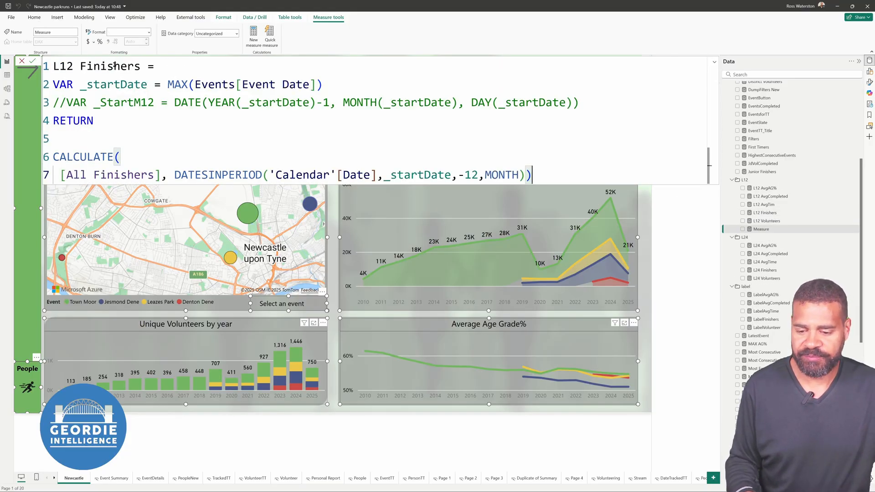
Name the new measure L12 Registered in the first line of its formula
click(114, 66)
click(80, 66)
text(R)
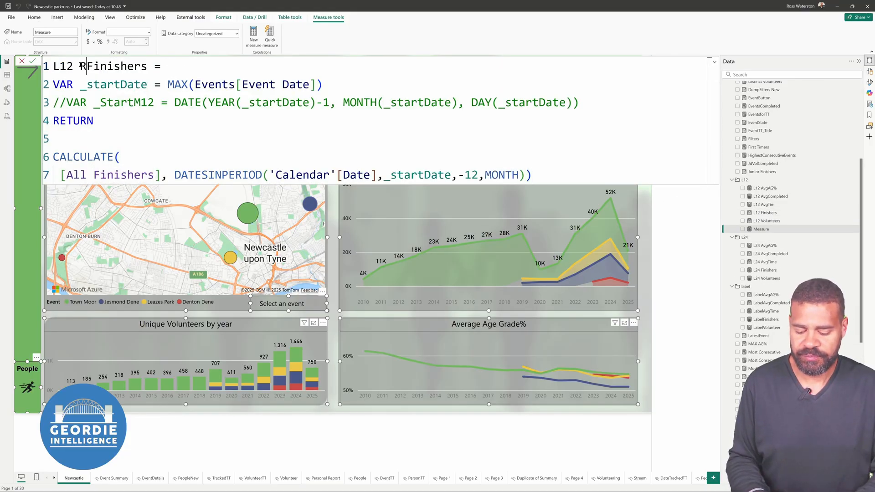
text(egistered)
key(Delete)
key(Delete)
key(Delete)
key(Delete)
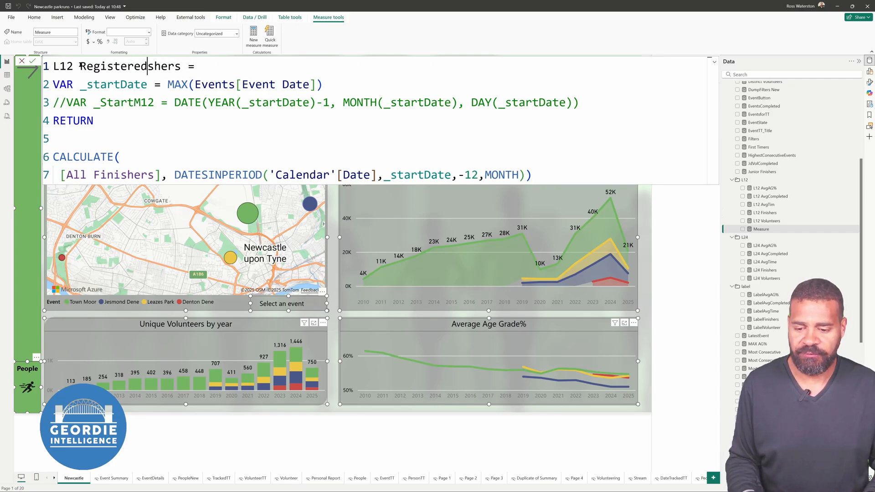
key(Delete)
key(Delete)
key(Delete)
key(Delete)
key(Delete)
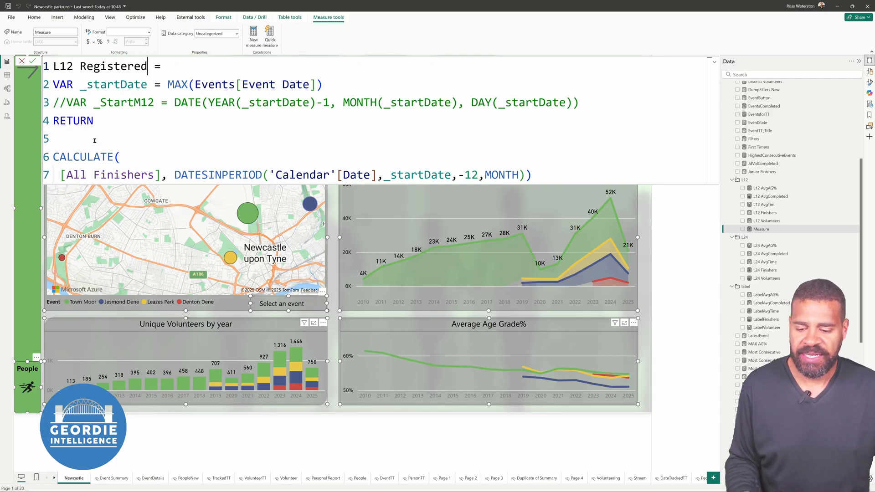
Replace [All Finishers] with [Registered Finishers] in the L12 Registered formula and commit the measure
double_click(111, 171)
key(BackSpace)
key(BackSpace)
key(BackSpace)
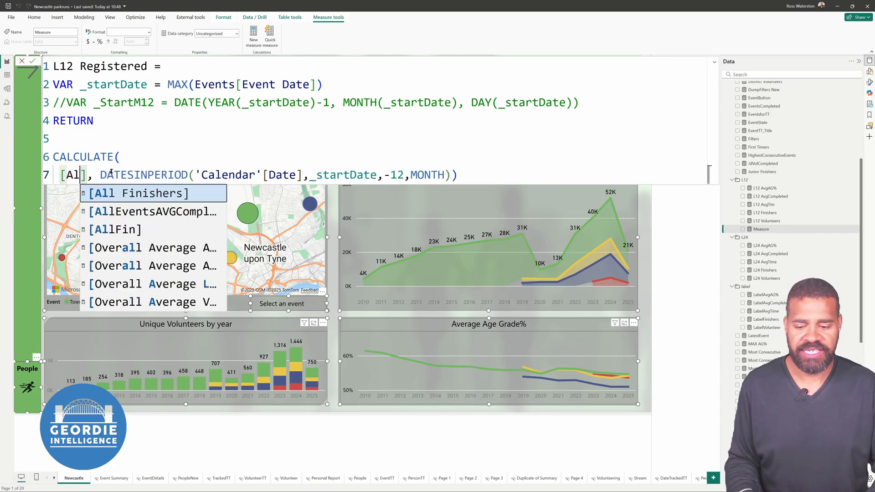
key(BackSpace)
key(BackSpace)
text(Re)
key(Tab)
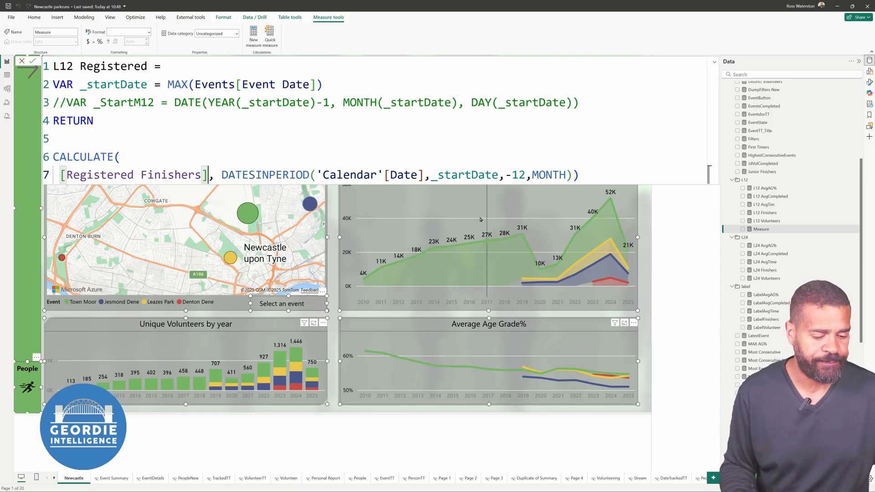
click(679, 253)
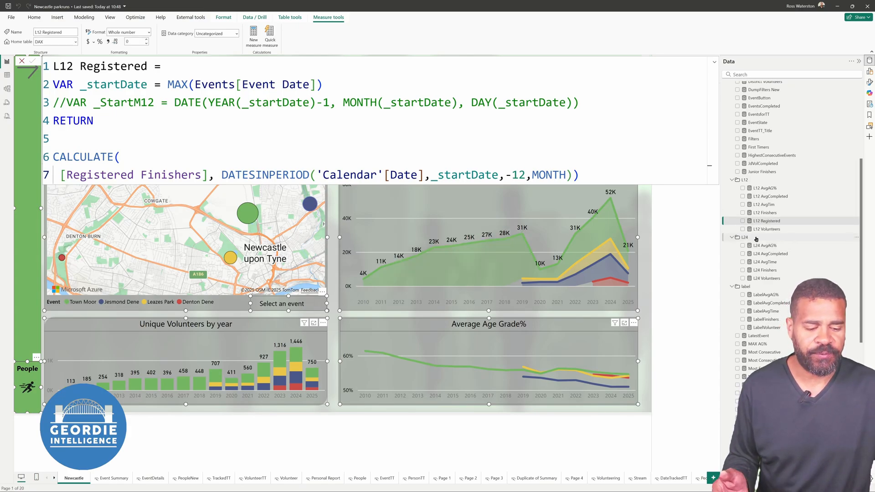
Create a new measure in the L24 folder containing a copy of the L24 Finishers formula
click(766, 277)
click(765, 270)
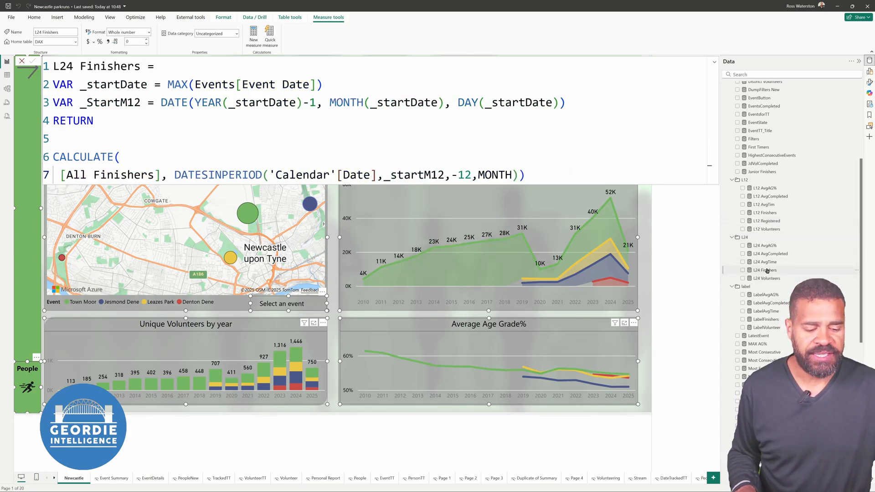
click(561, 158)
key(ctrl+a)
key(ctrl+c)
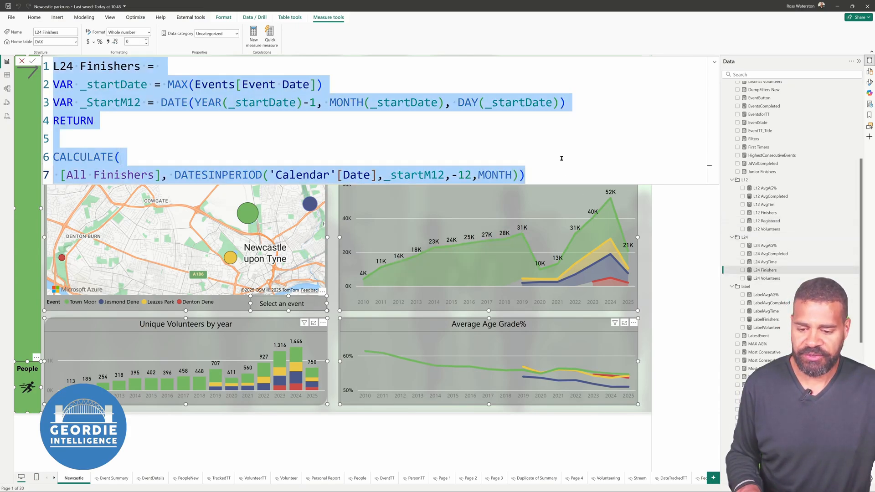
right_click(759, 240)
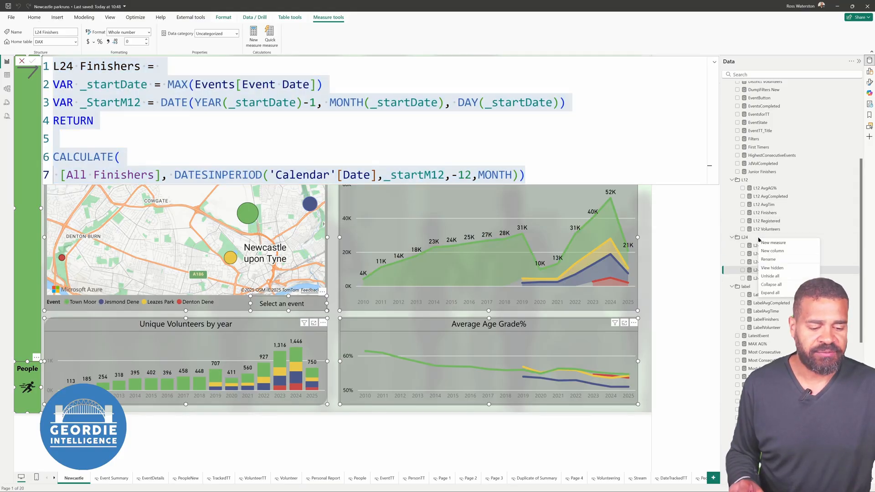
click(764, 242)
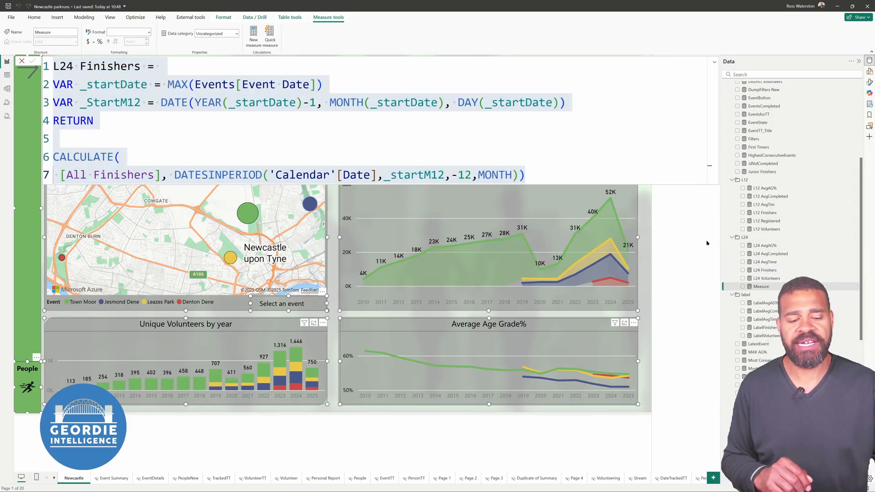
key(ctrl+v)
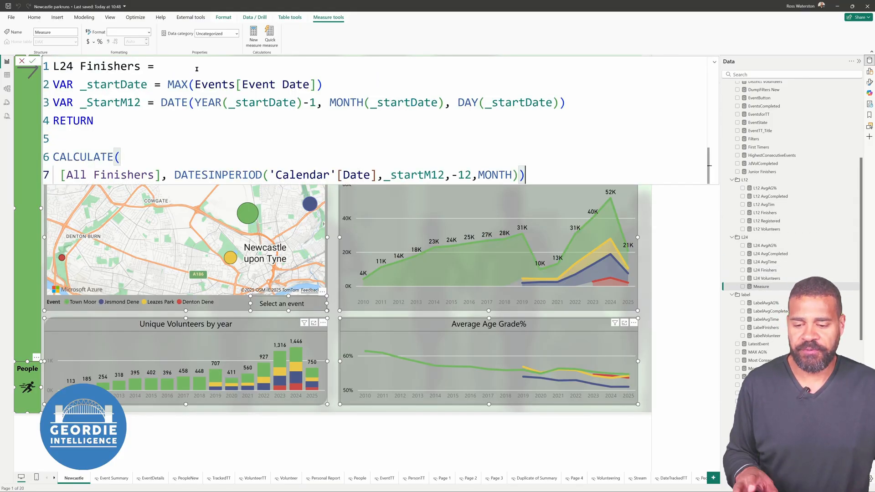
Name the new measure L24 Registered in the first line of its formula
double_click(124, 67)
text(Registe)
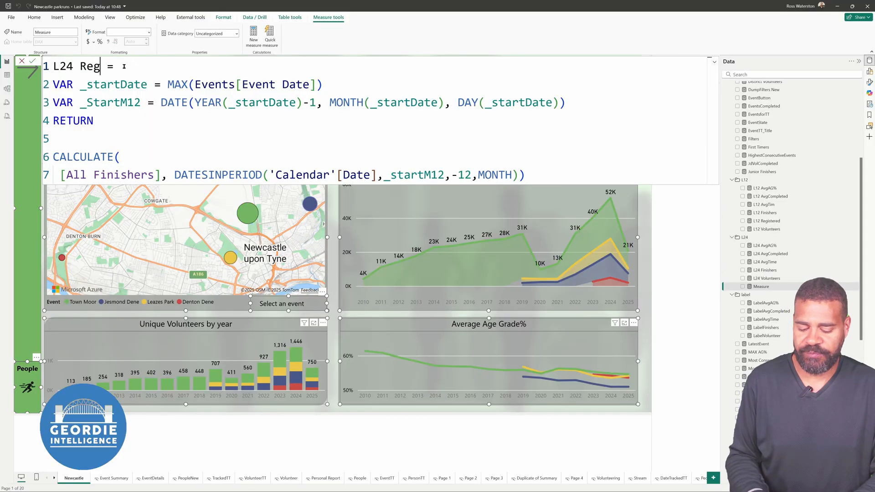
text(rwed)
key(BackSpace)
text(wed)
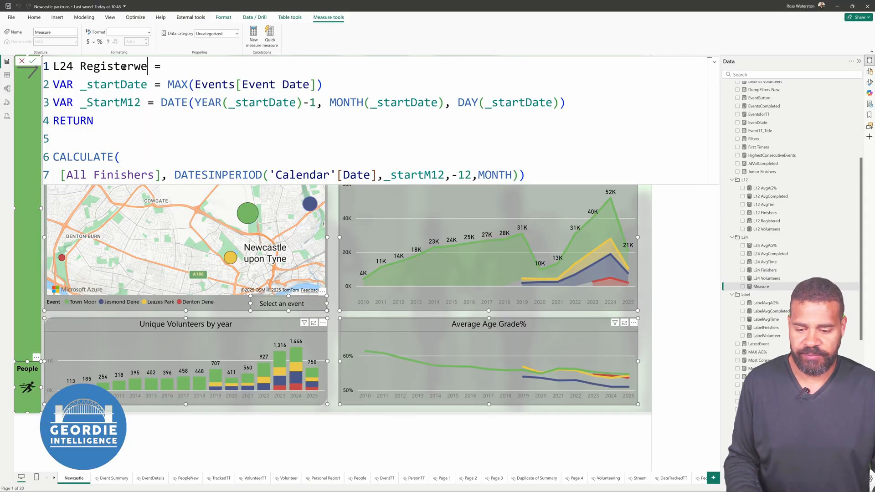
key(BackSpace)
key(BackSpace)
key(BackSpace)
text(ed)
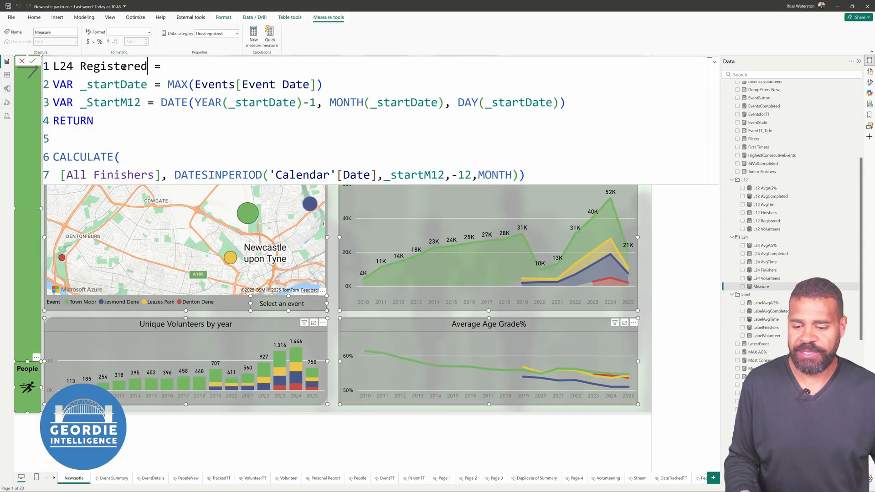
Replace [All Finishers] with [Registered Finishers] in the CALCULATE expression of the L24 Registered formula
double_click(97, 174)
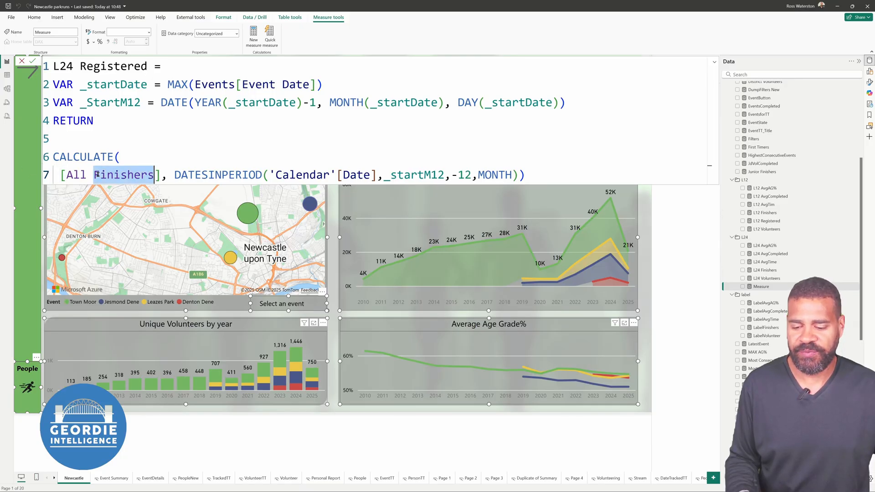
key(BackSpace)
key(BackSpace)
key(BackSpace)
key(BackSpace)
key(BackSpace)
text(Re)
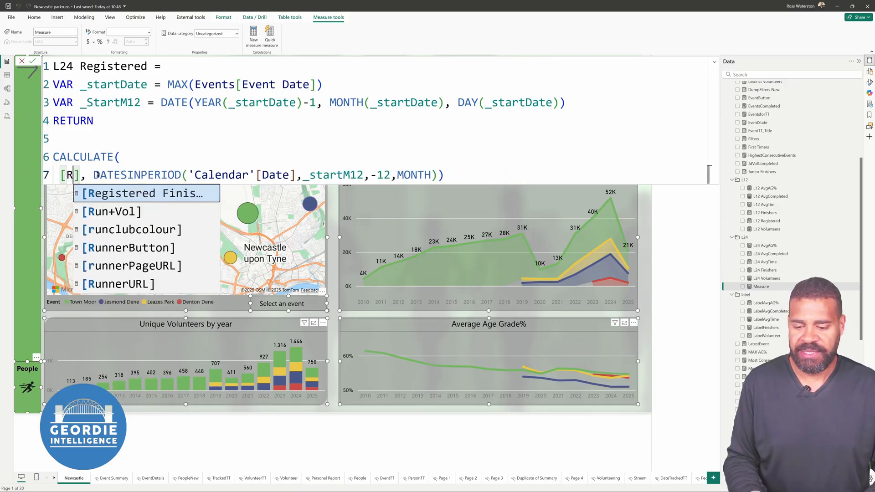
key(Tab)
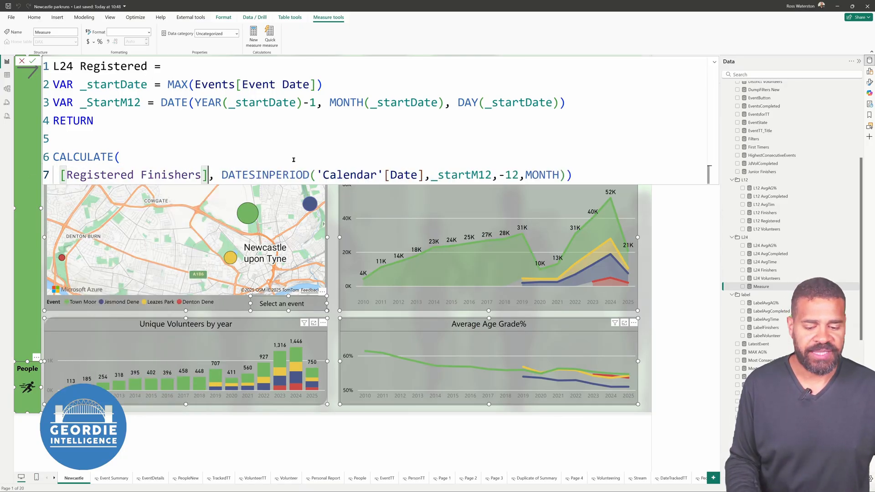
click(647, 176)
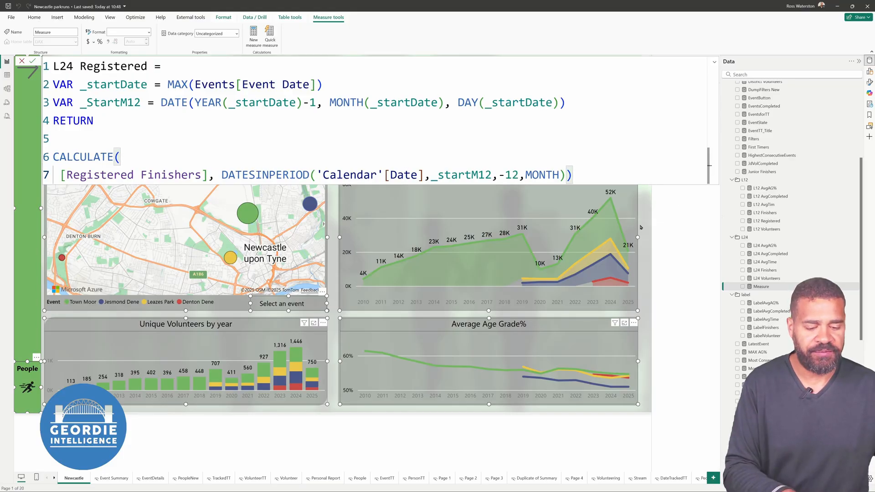
Commit the L24 Registered measure and create a new measure in the label folder containing a copy of the LabelFinishers formula
key(Return)
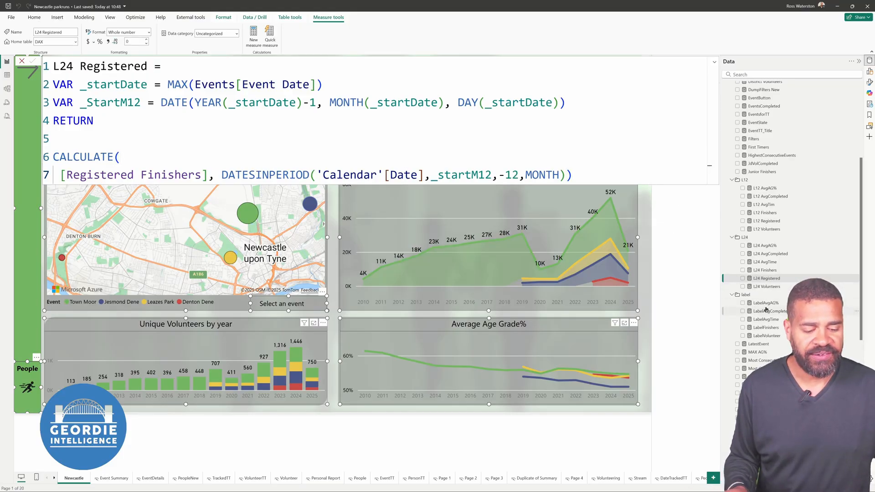
scroll(762, 328, up, 1)
click(760, 337)
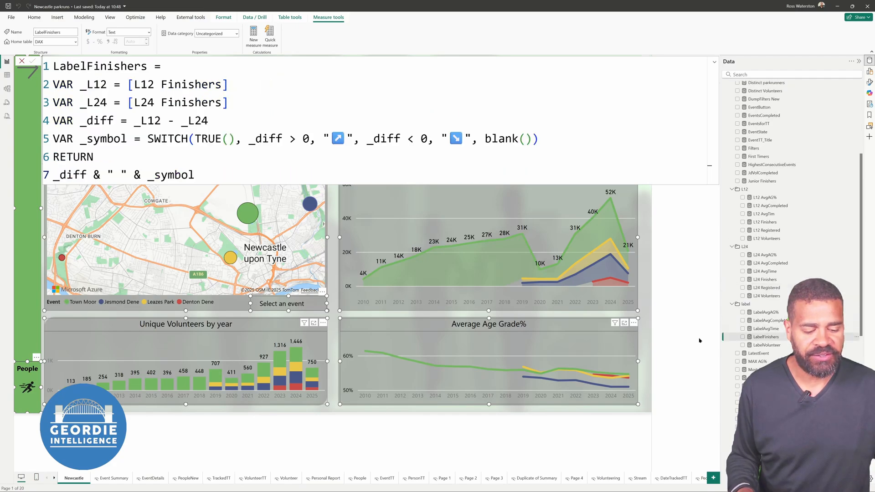
click(455, 169)
key(ctrl+a)
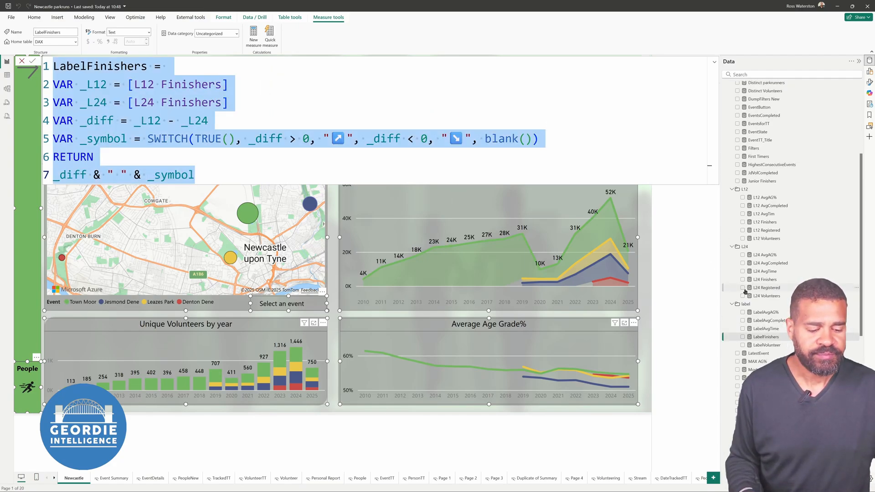
right_click(755, 304)
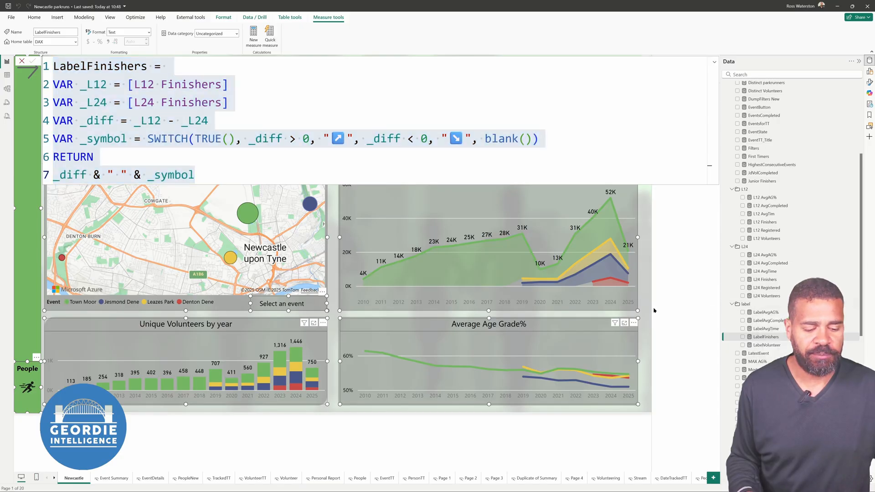
text(LabelFinishers =  VAR _L12 = [L12 Finishers] VAR _L24 = [L24 Finishers] VAR _diff = _L12 - _L24 VAR _symbol = SWITCH(TRUE(), _diff > 0, "↗️", _diff < 0, "↘️", blank()) RETURN _diff & " " & _symbol)
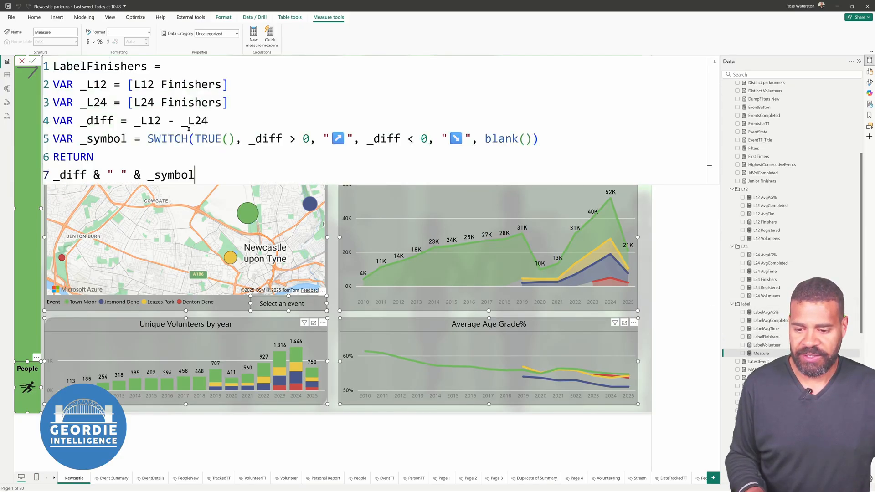
Name the new measure LabelRegistered and set its _L12 variable to [L12 Registered]
drag(87, 67, 146, 68)
text(Registered)
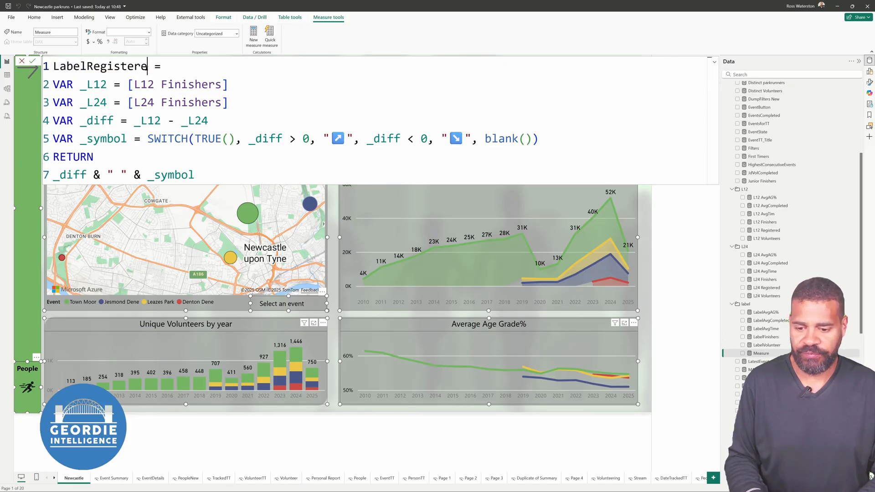
double_click(174, 85)
text(Re)
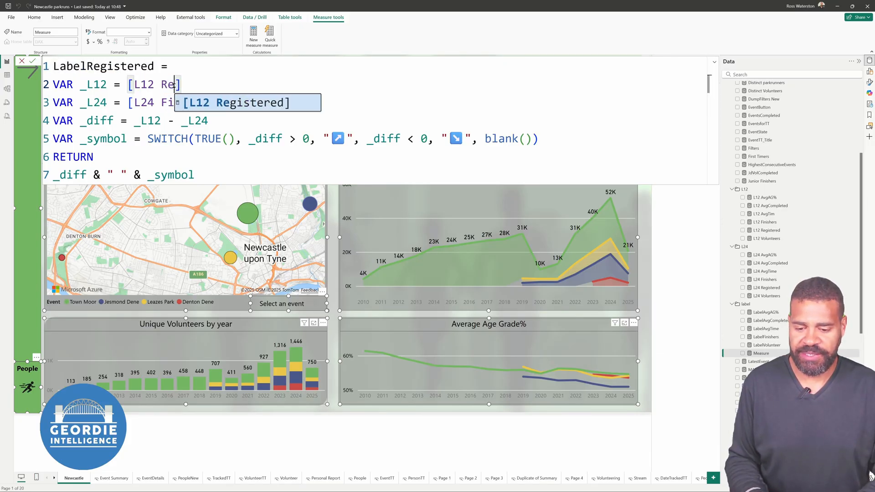
key(Tab)
Set the _L24 variable of LabelRegistered to [L24 Registered] and commit the measure
double_click(172, 101)
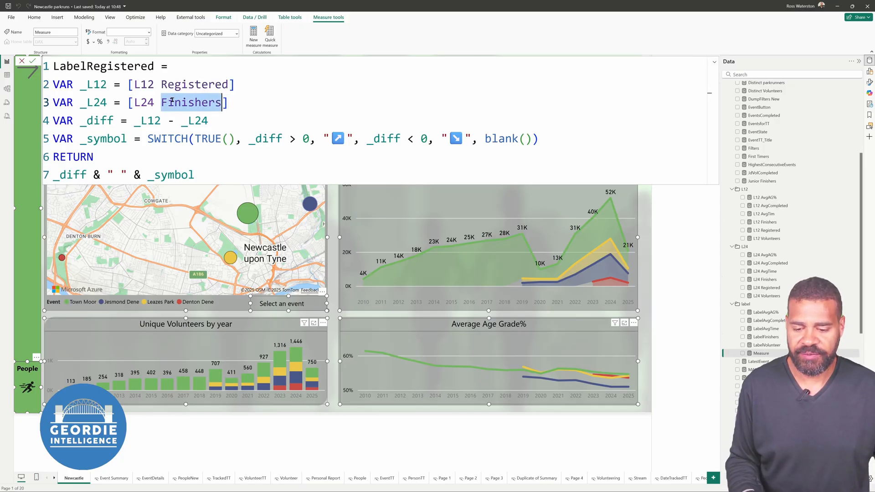
text(Reg)
key(Tab)
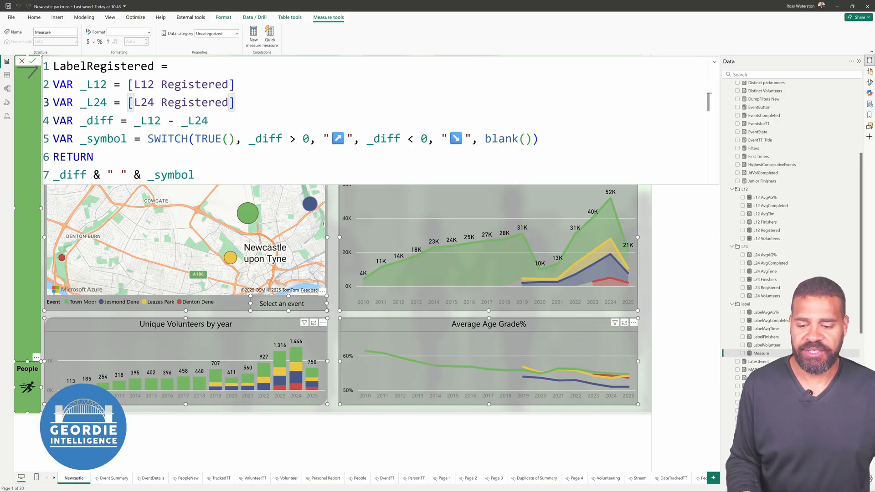
click(713, 63)
click(713, 64)
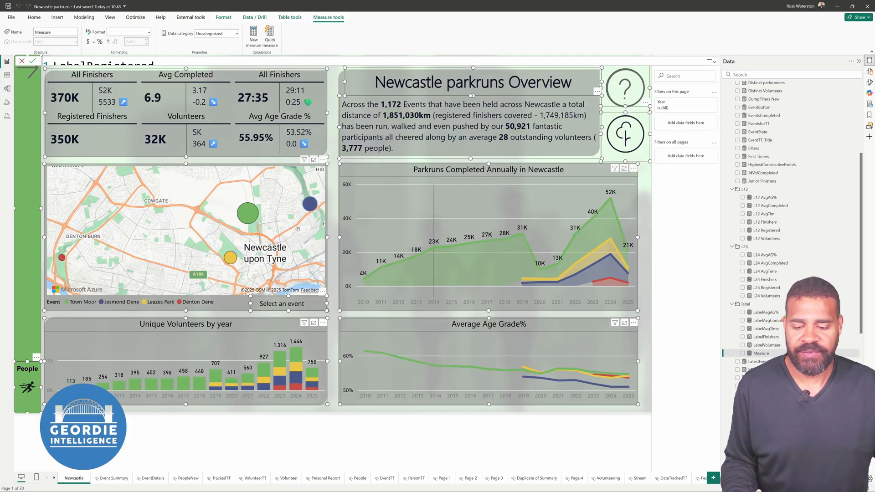
key(Return)
Select the Registered Finishers card and open its build and format settings
click(84, 131)
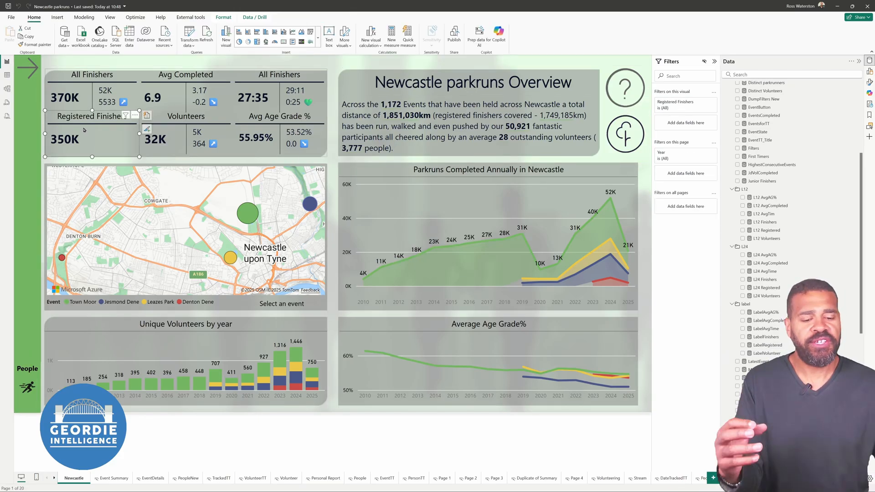
click(859, 61)
click(869, 72)
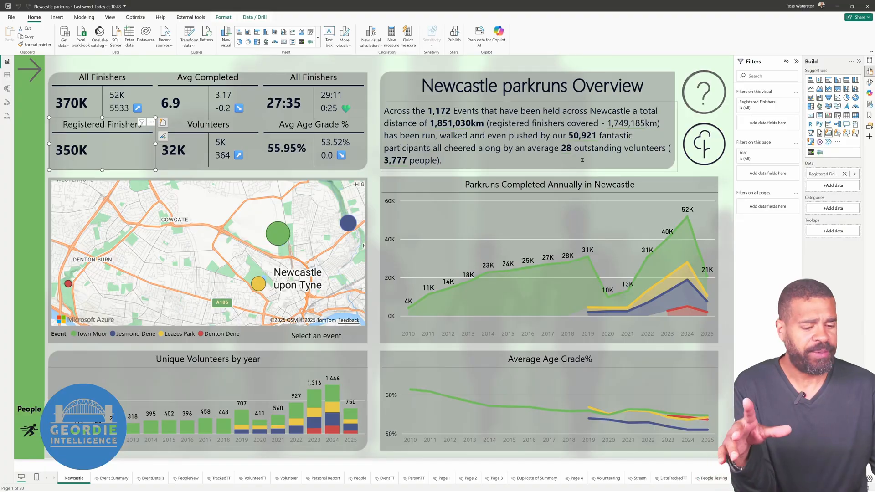
click(870, 82)
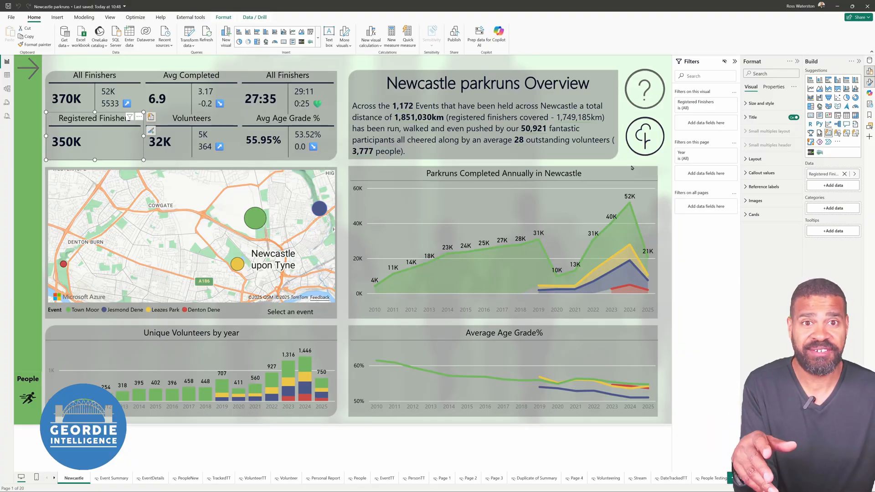
Examine the Cards and Title format settings of the Registered Finishers card
click(752, 215)
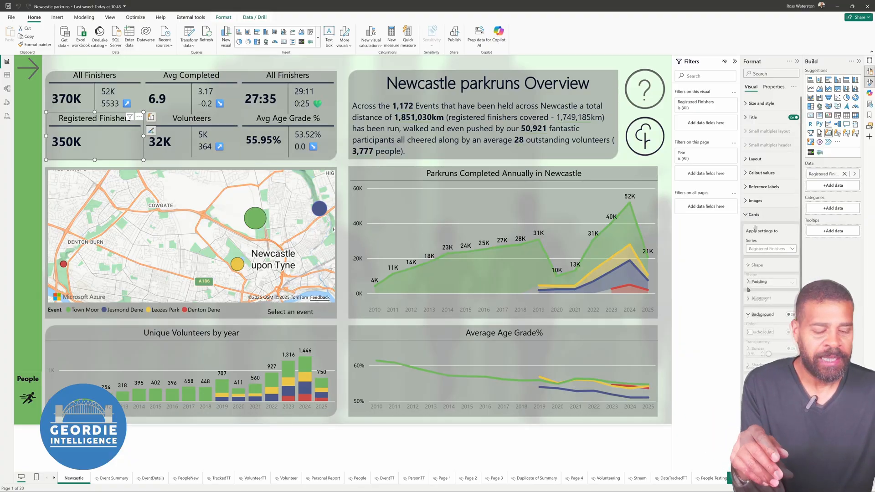
click(747, 314)
click(747, 315)
click(748, 364)
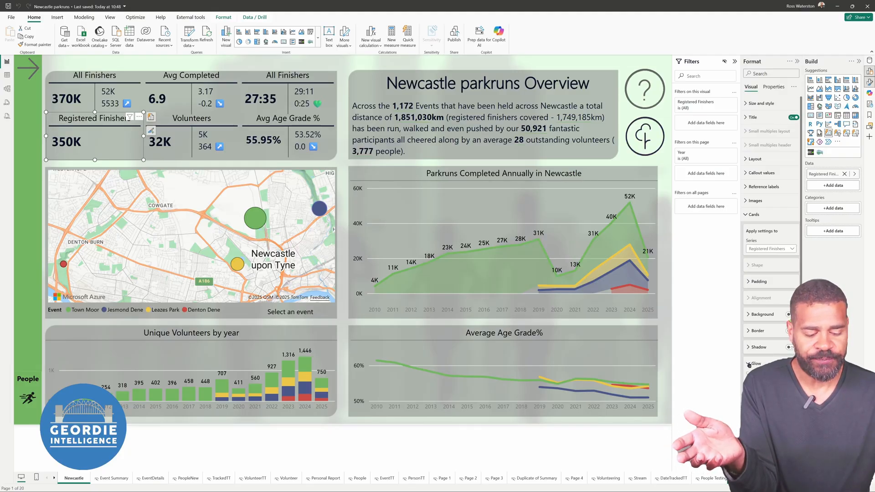
click(749, 367)
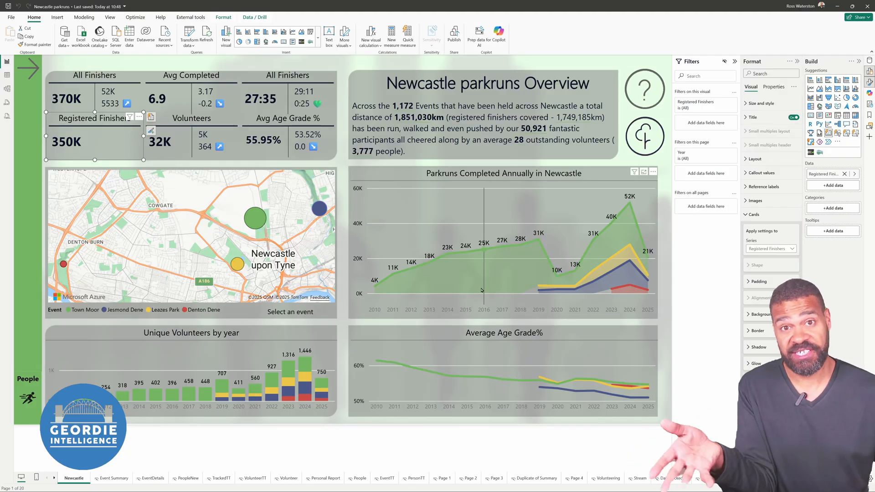
mouse_move(481, 290)
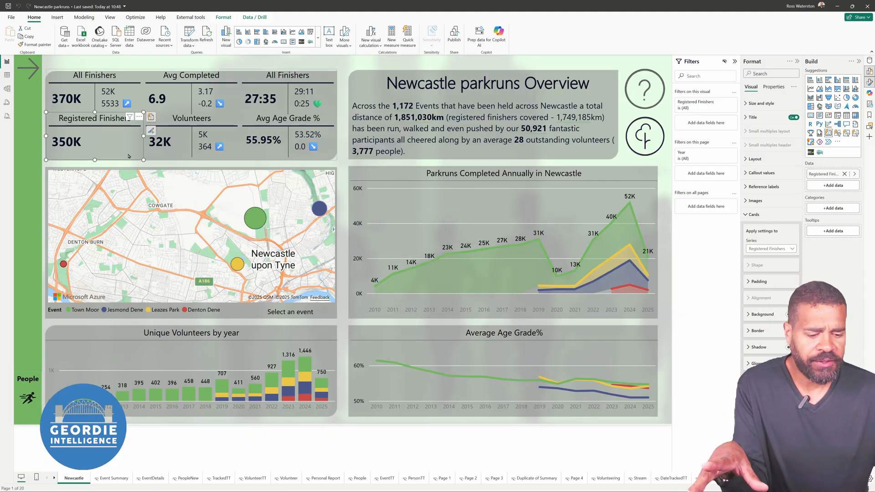
click(753, 117)
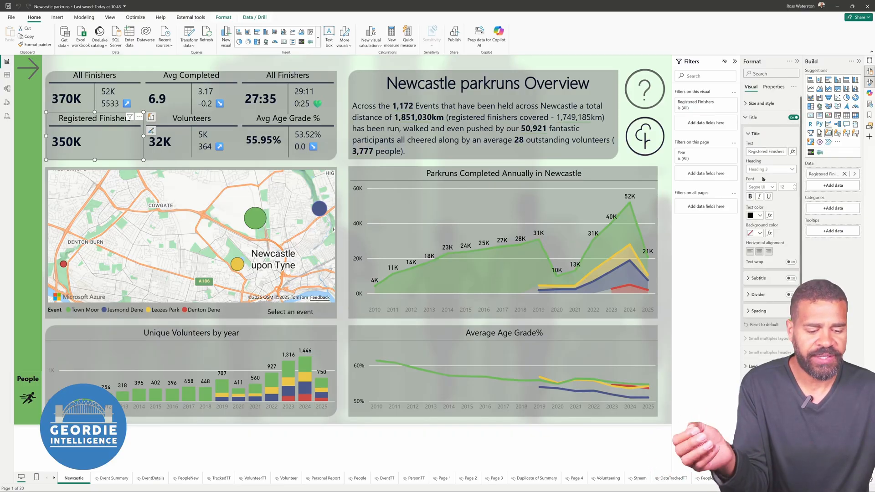
click(751, 118)
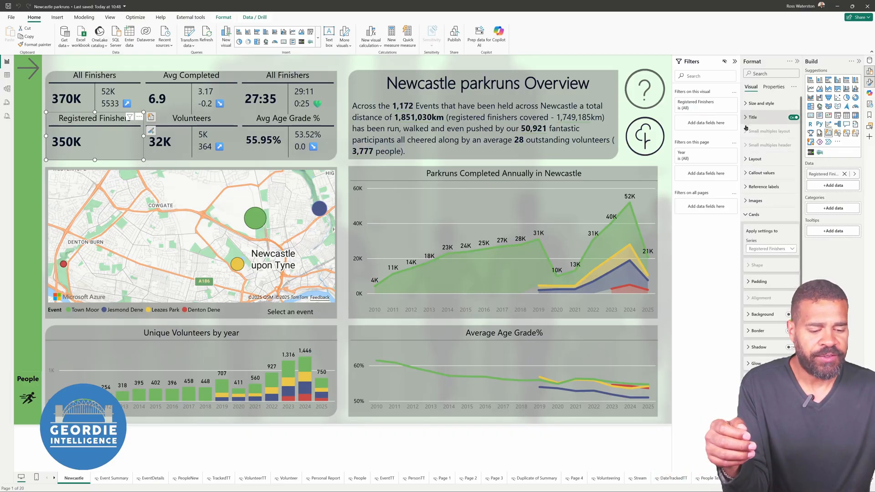
Try showing the callout value's label on the Registered Finishers card
click(747, 176)
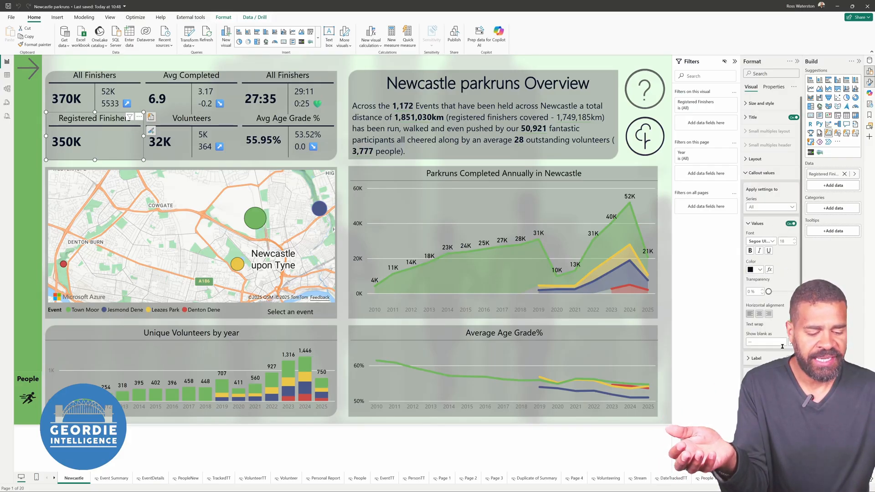
click(791, 358)
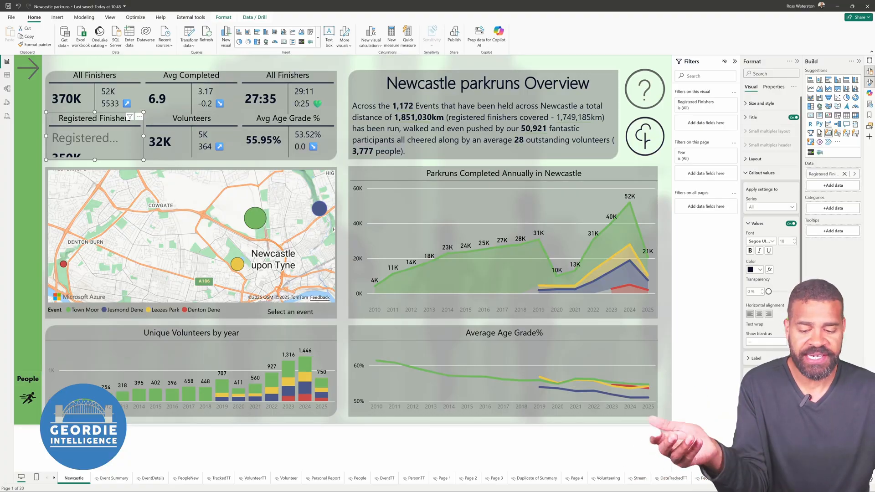
click(791, 358)
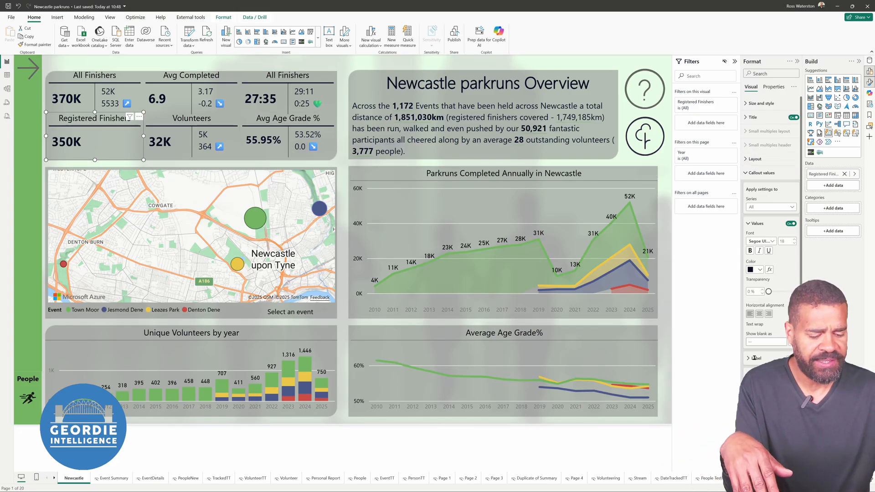
Add the L12 Registered measure as a reference label for the Registered Finishers series of the card
scroll(766, 324, down, 3)
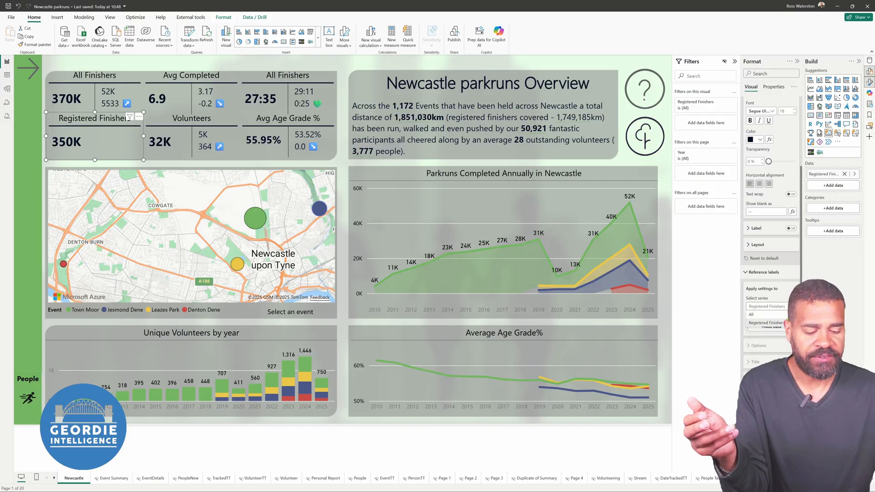
click(768, 327)
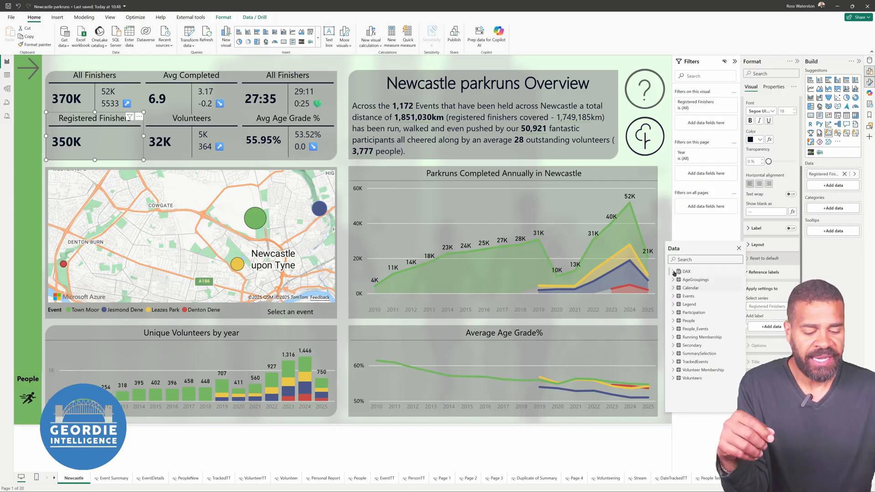
scroll(693, 312, down, 5)
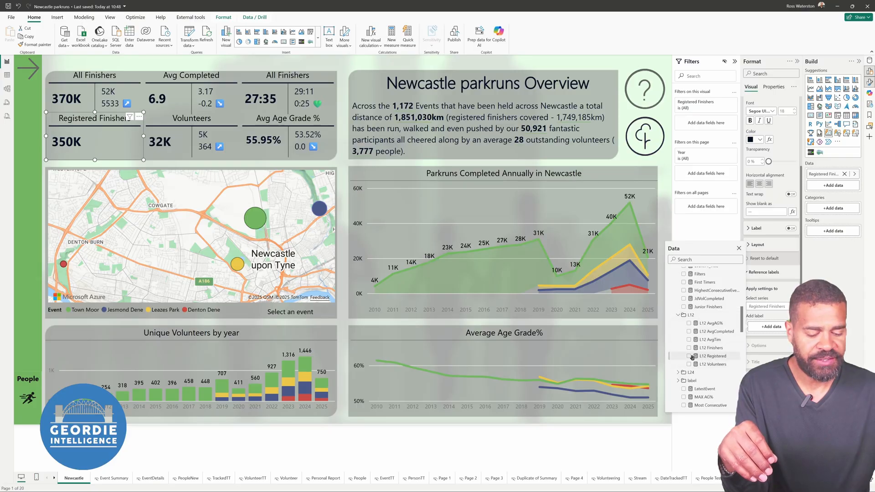
click(689, 356)
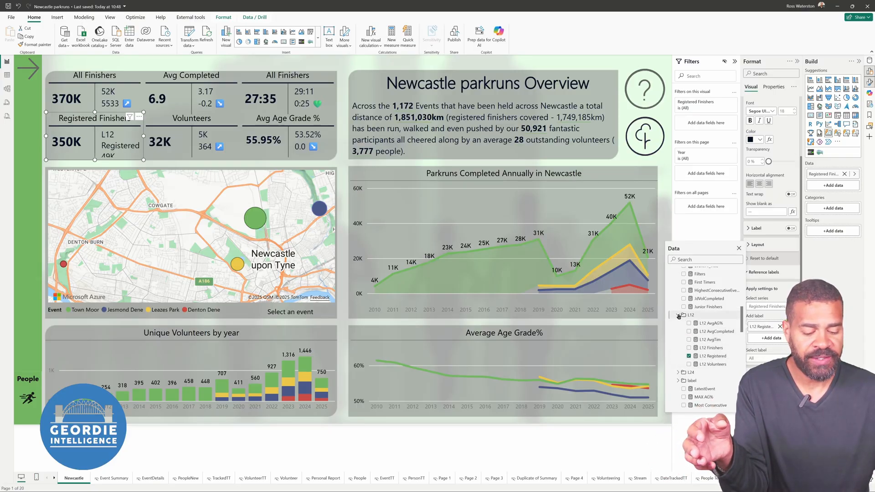
Add the LabelRegistered measure as a second reference label on the Registered Finishers card
scroll(676, 388, down, 2)
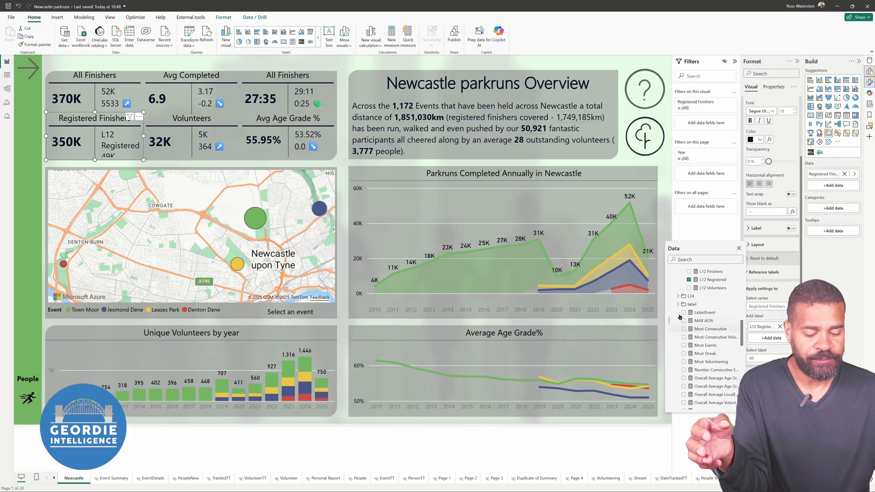
click(678, 305)
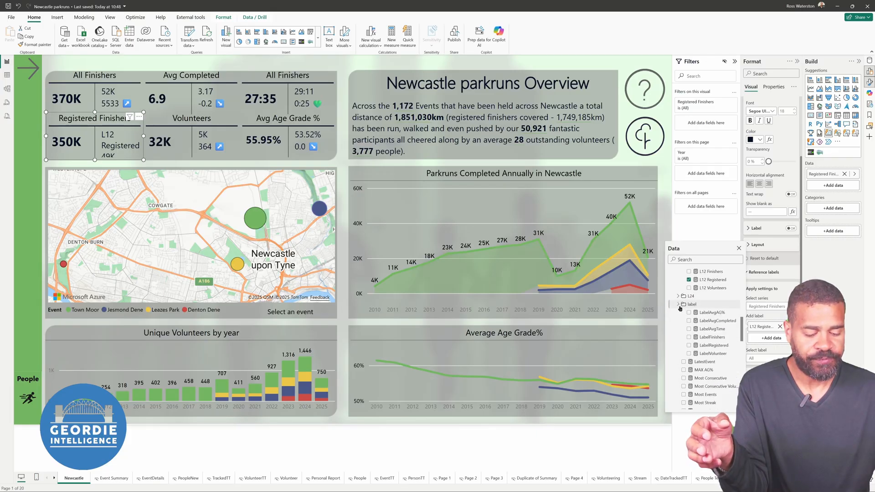
click(689, 346)
click(678, 304)
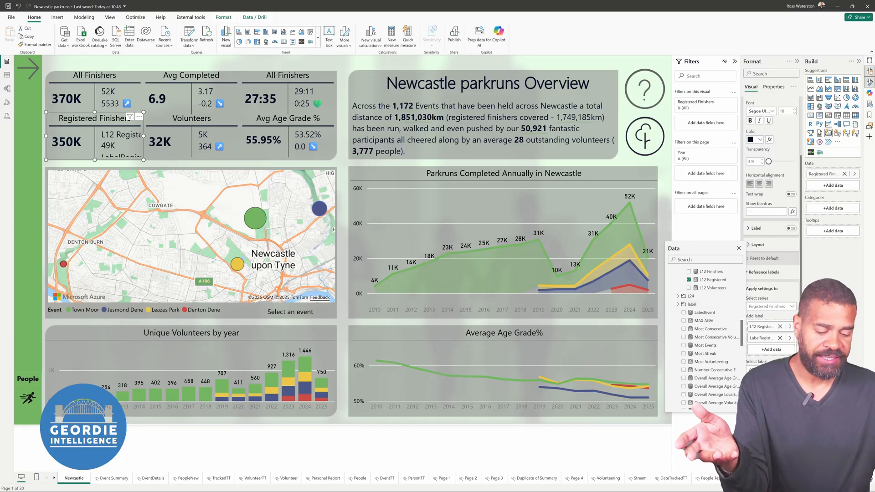
key(Escape)
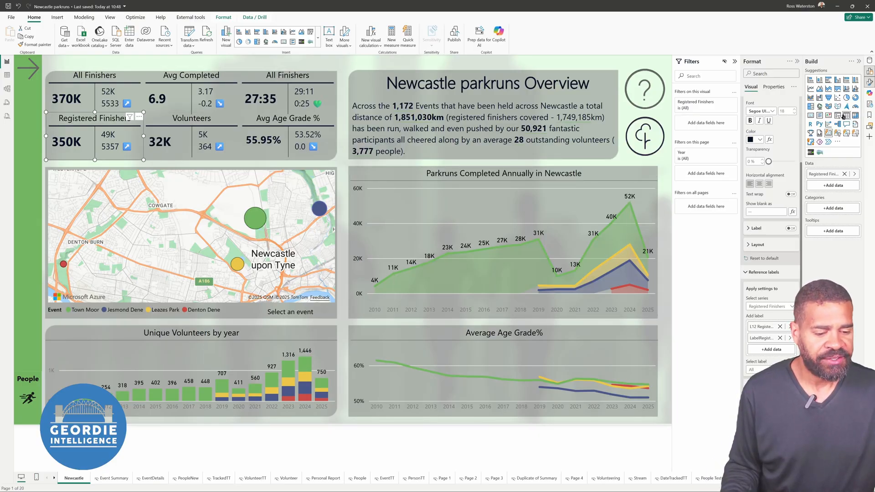
Open the LabelFinishers measure from the label folder and start a FORMAT function around _diff in its RETURN expression
click(869, 61)
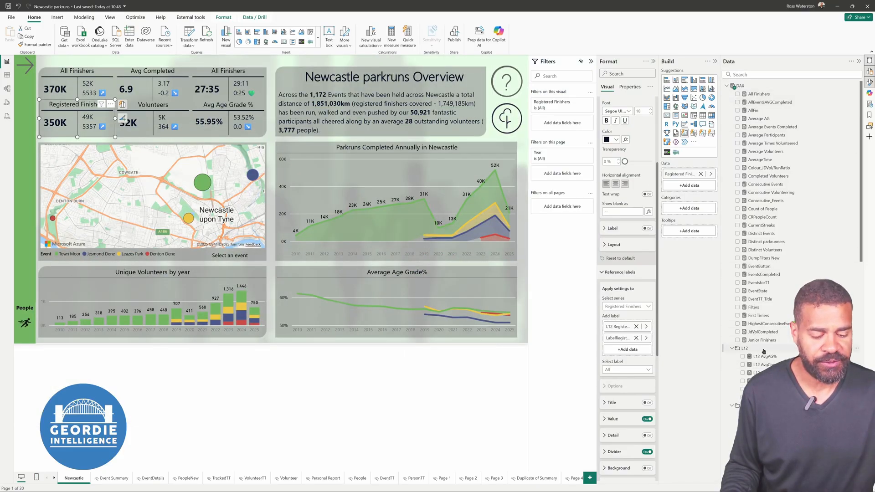
scroll(765, 216, down, 4)
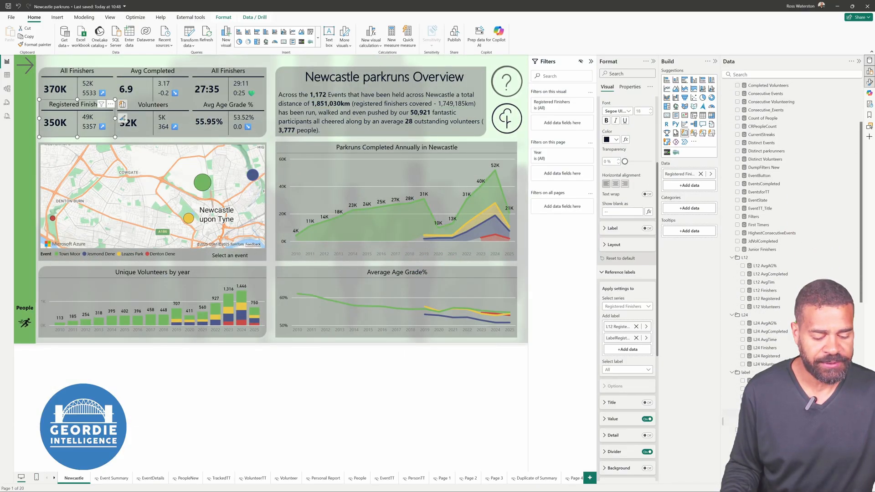
click(757, 404)
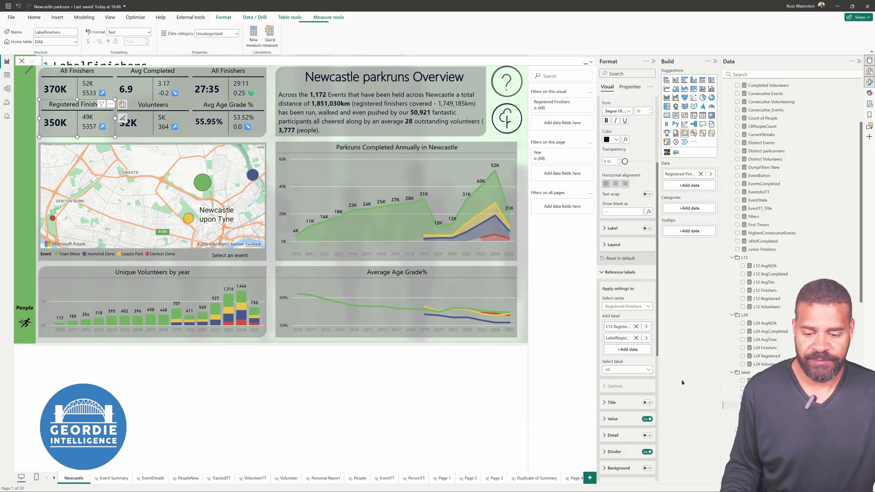
click(591, 64)
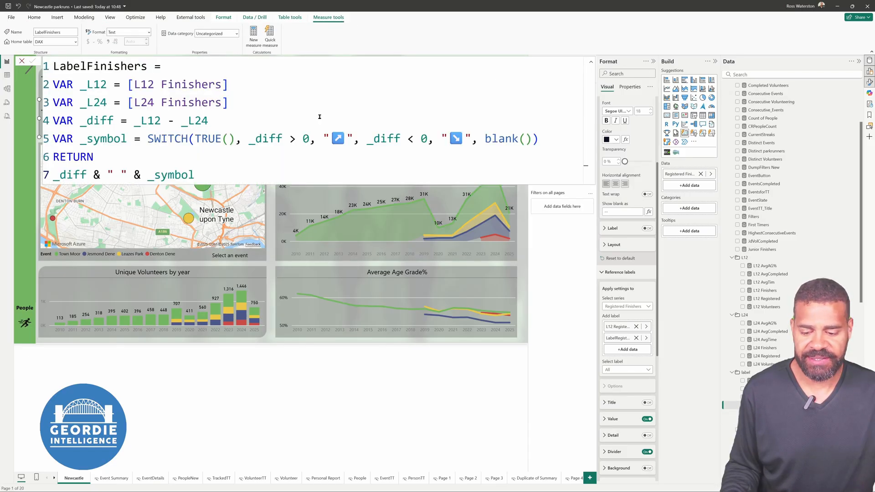
click(52, 175)
text(FORMA)
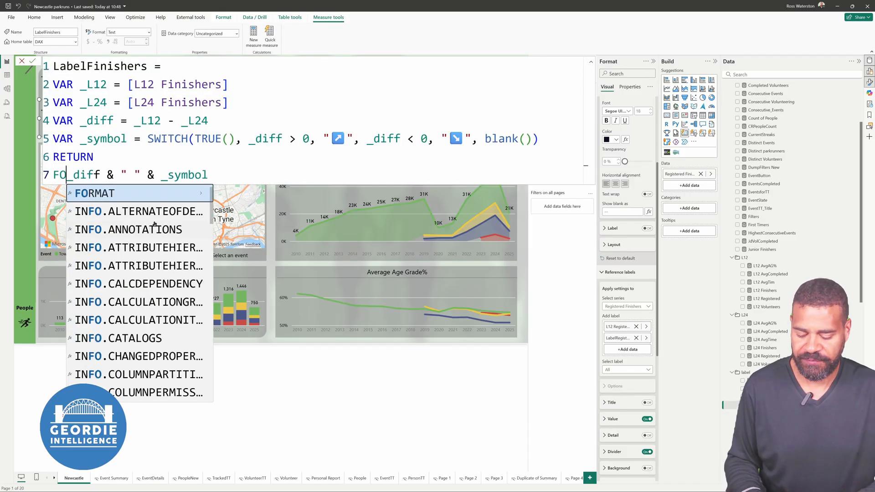
key(Tab)
key(Right)
key(Right)
key(Right)
key(Right)
key(Right)
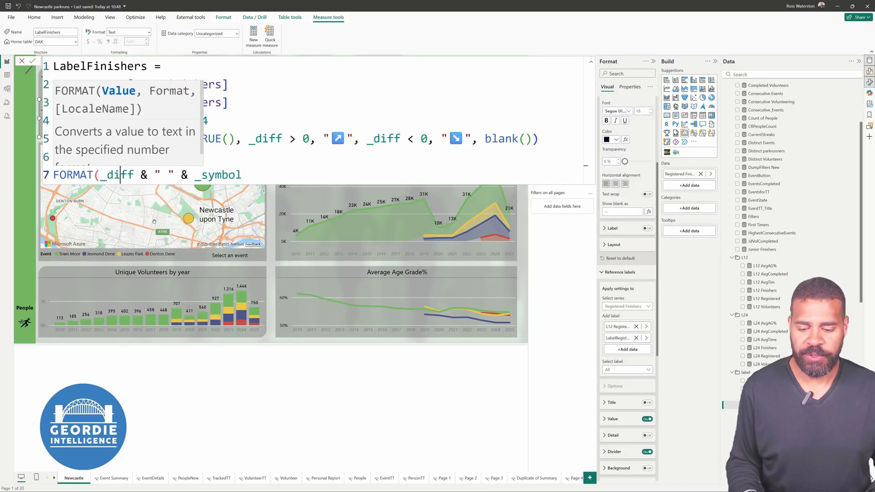
Complete the LabelFinishers FORMAT call with the format string "#,###" for _diff and commit the measure
text(,")
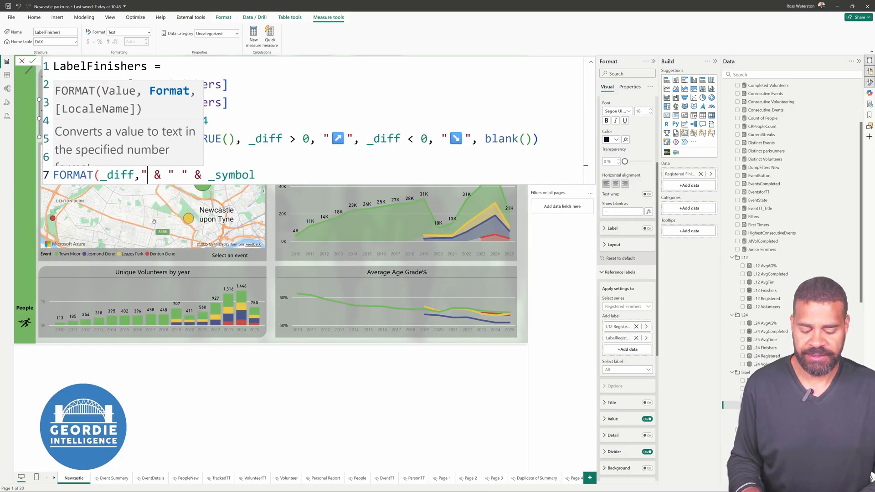
text(#)
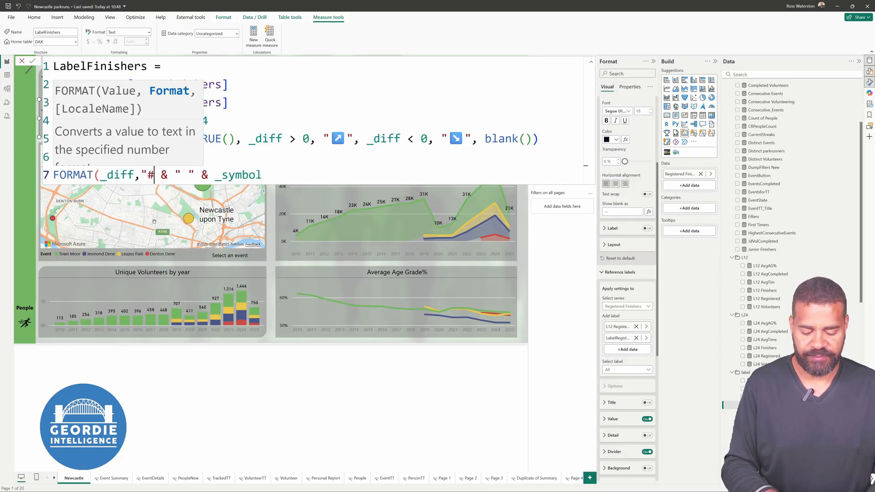
text(#)
key(BackSpace)
text(,)
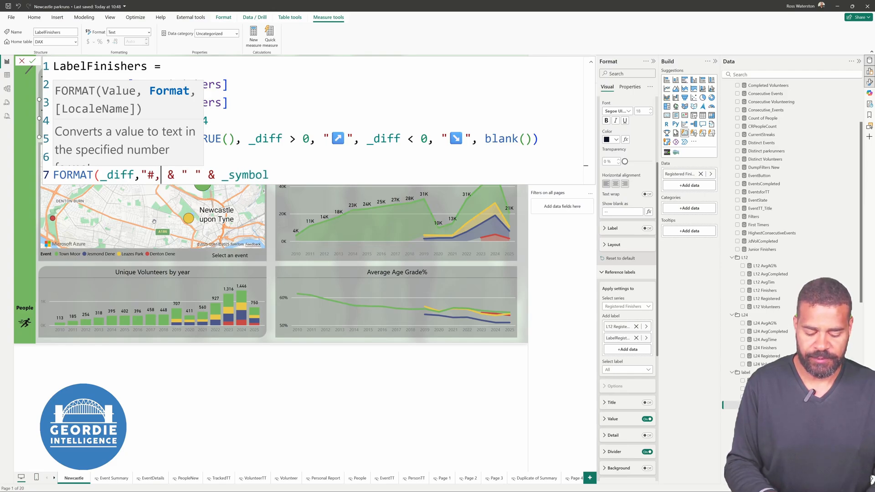
text(###)
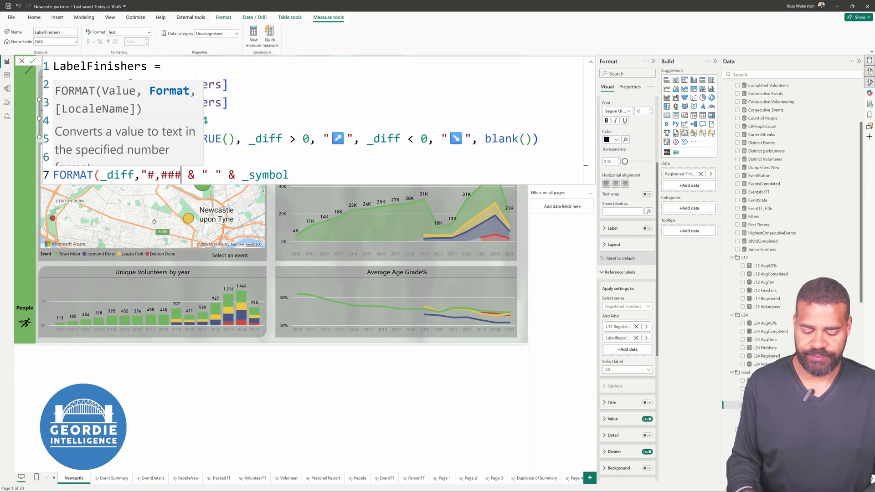
text("0)
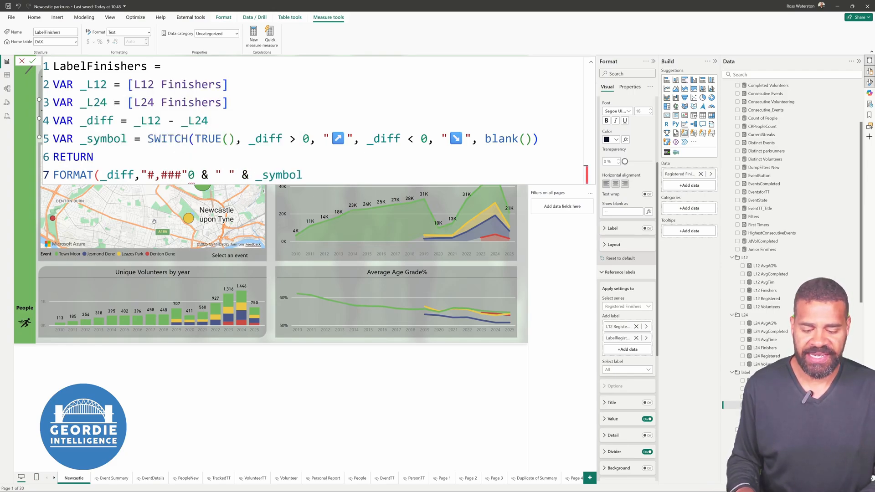
key(BackSpace)
text())
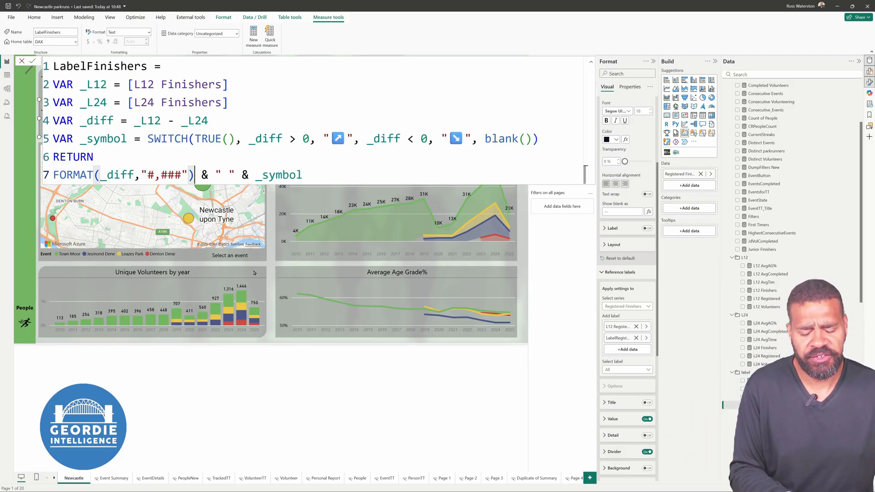
key(Return)
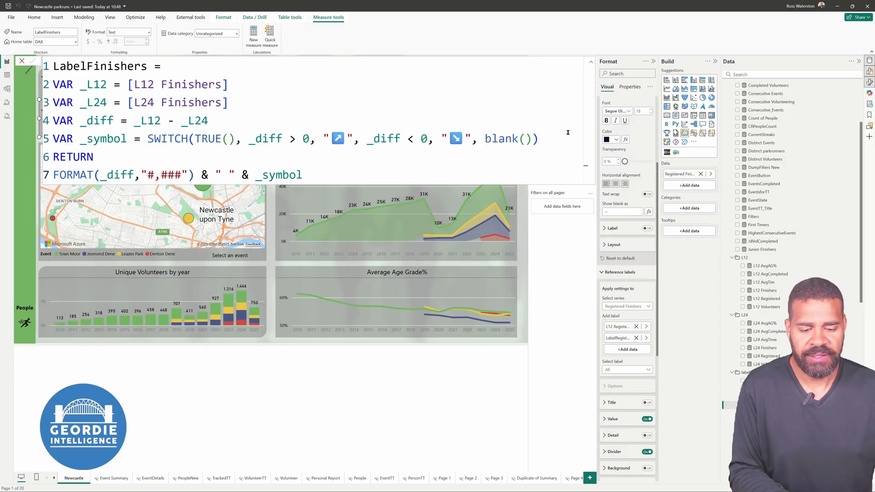
click(591, 62)
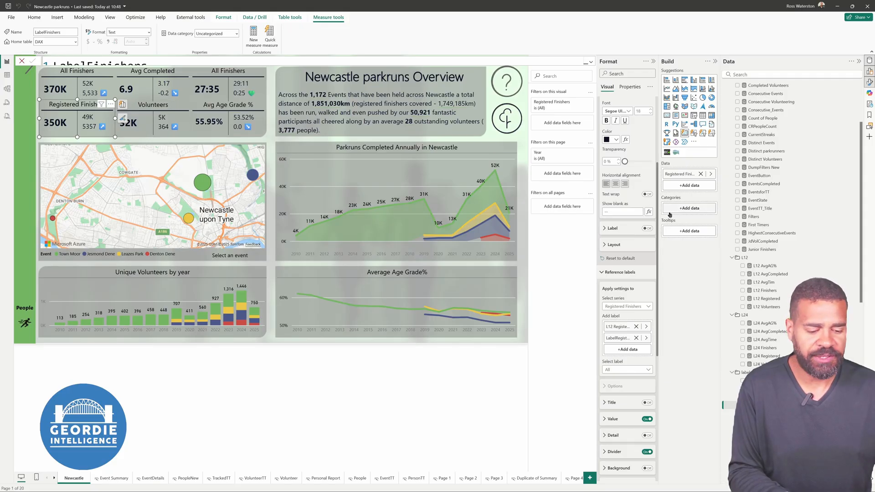
Change the LabelRegistered measure's RETURN expression to FORMAT(_diff, "#,###") & " " & _symbol and commit it
click(767, 413)
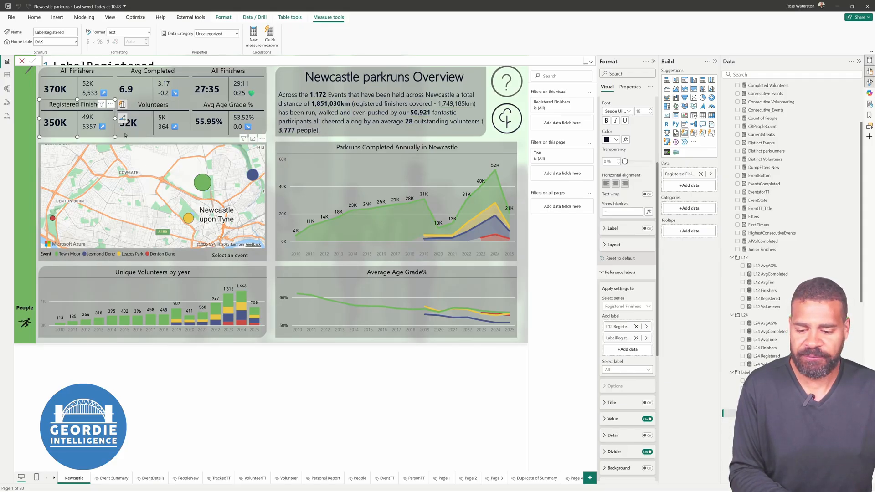
click(591, 62)
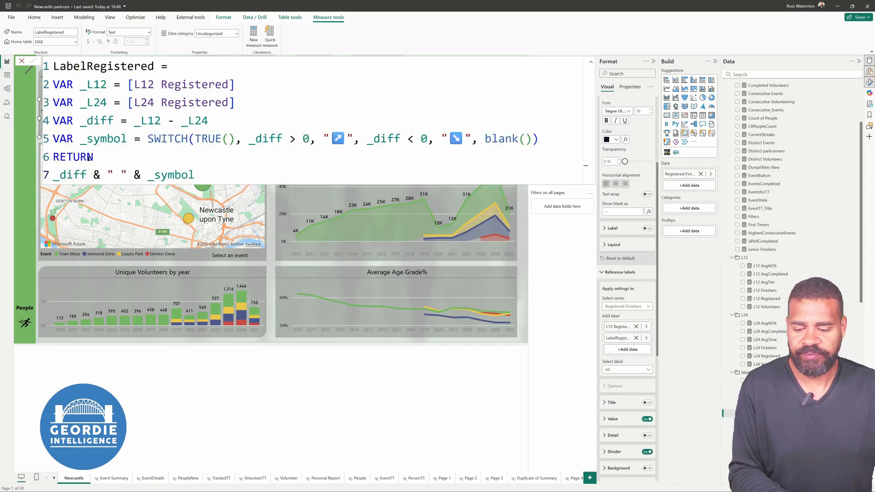
click(57, 175)
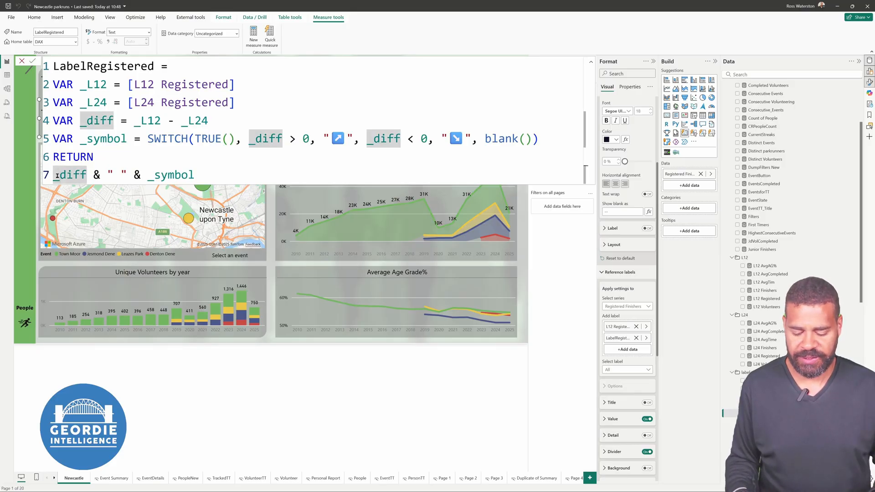
text(FORMAT()
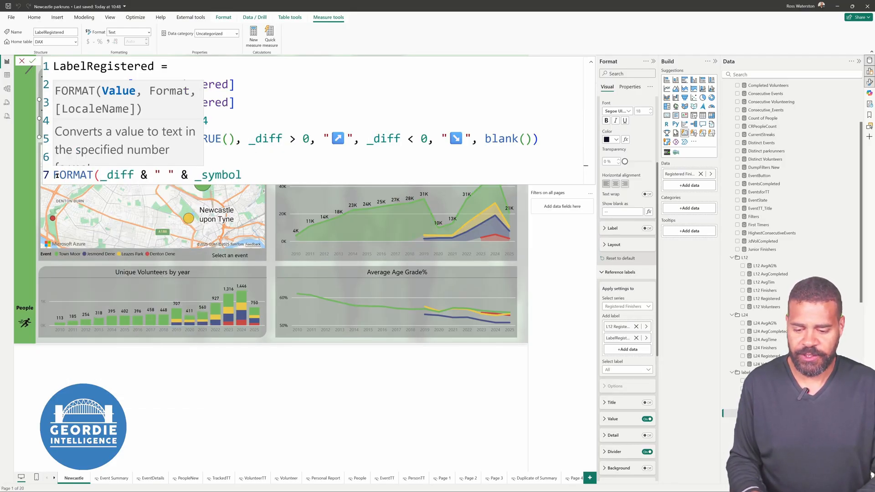
key(Right)
key(Right)
key(Right)
key(Right)
text(, ")
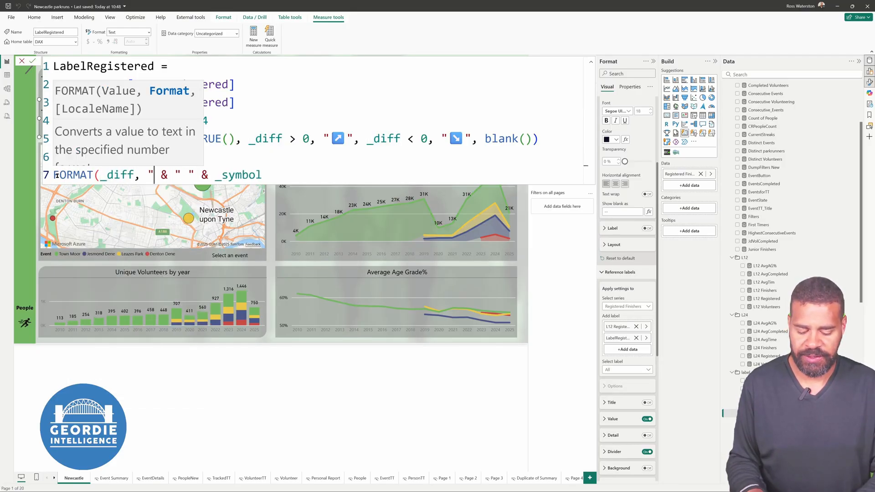
text(#,###)
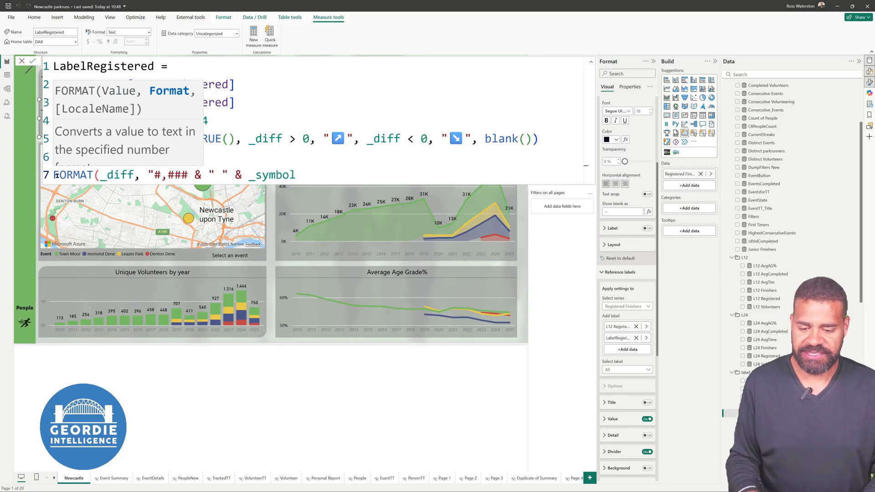
text("))
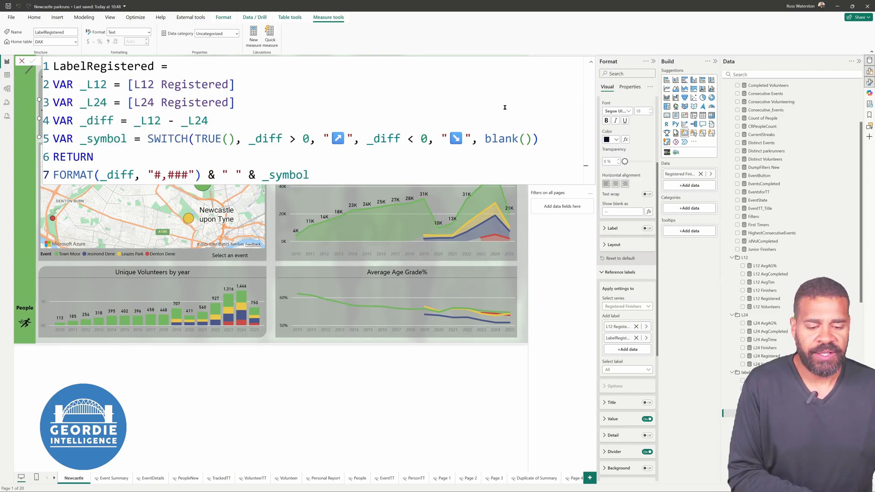
click(591, 61)
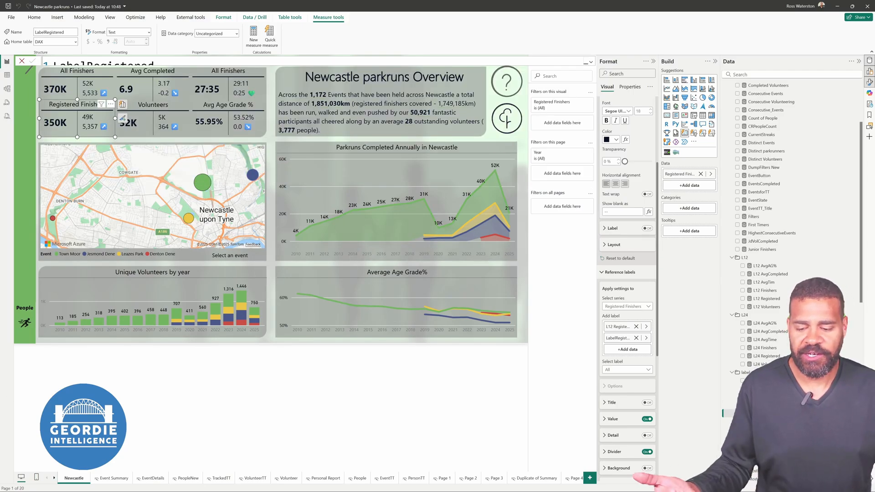
click(84, 373)
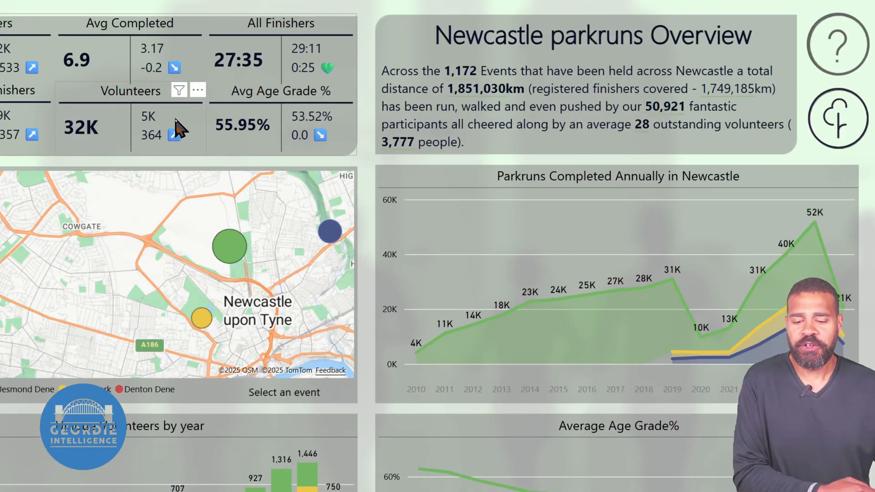